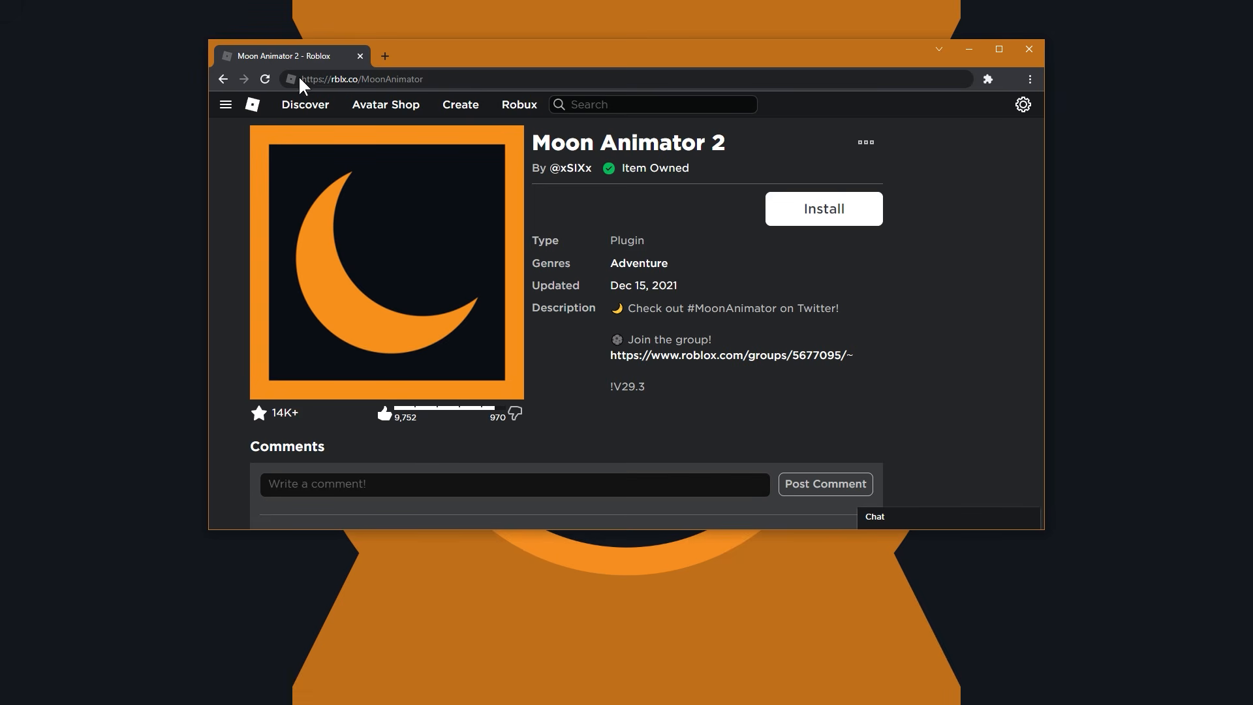
Install the Moon Animator 2 plugin from its Roblox page and switch to Roblox Studio
{"action": "left_click_drag", "start_coordinate": [299, 78], "coordinate": [326, 79]}
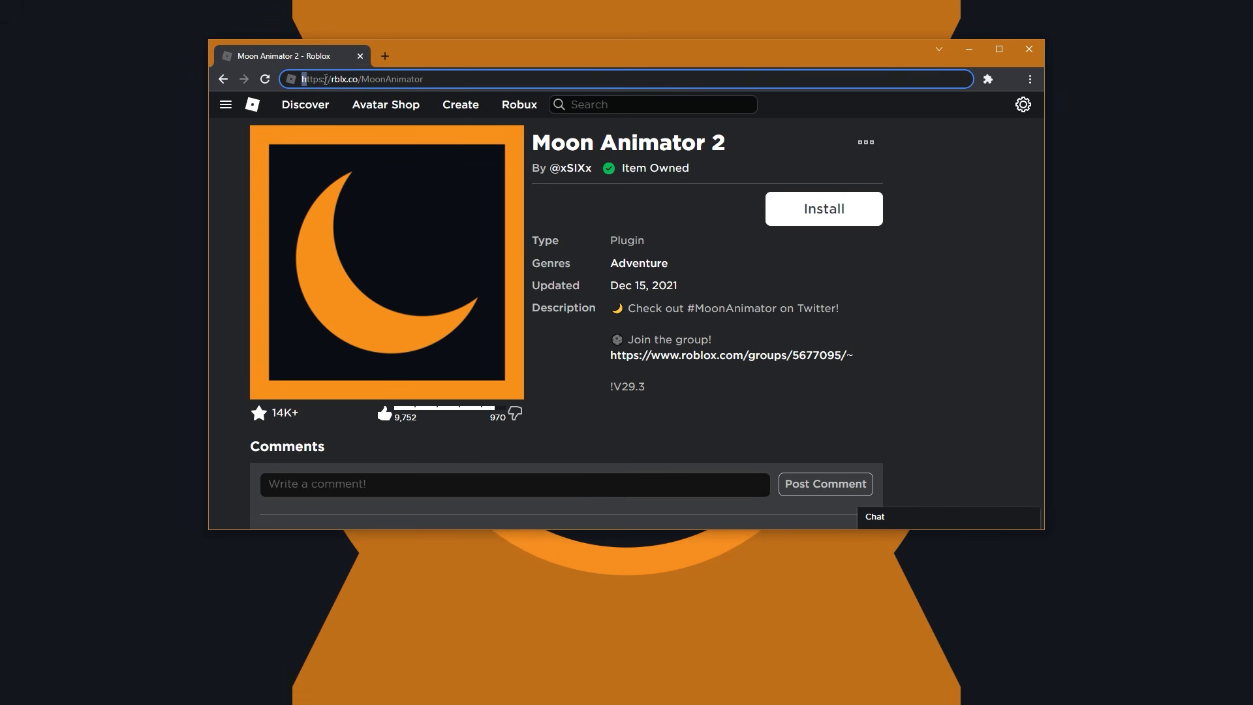
{"action": "left_click", "coordinate": [823, 211]}
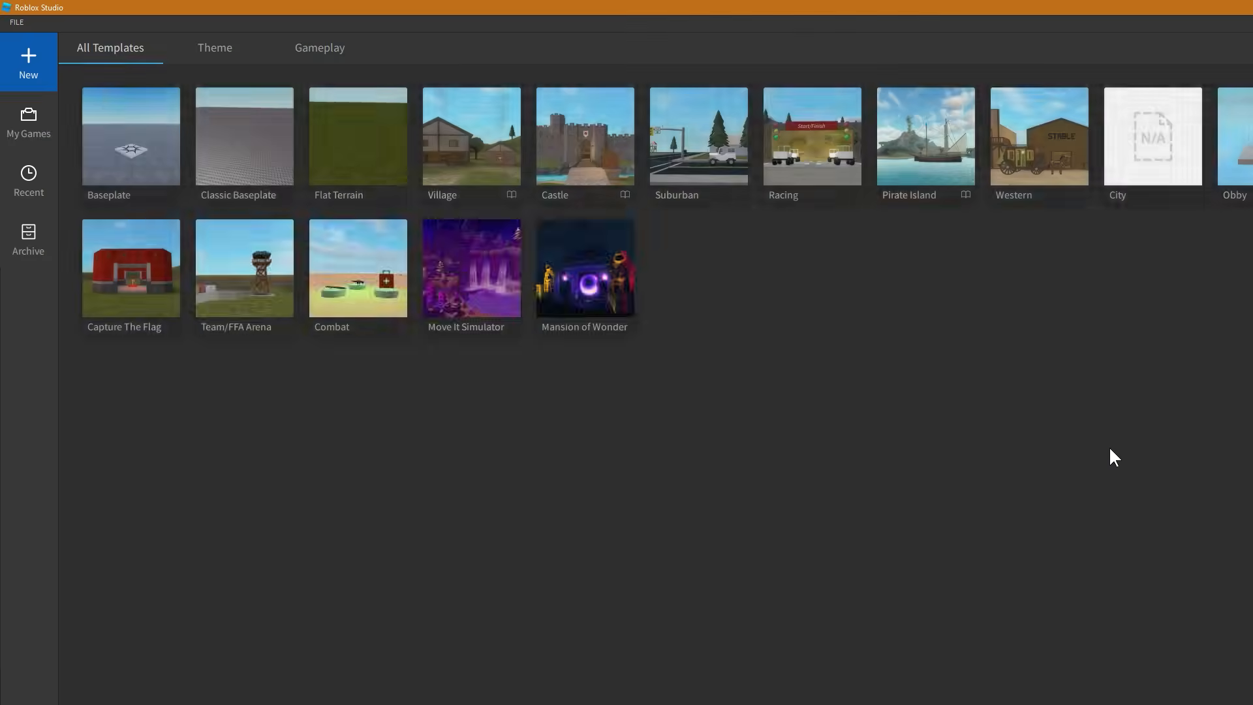
{"action": "left_click", "coordinate": [938, 508]}
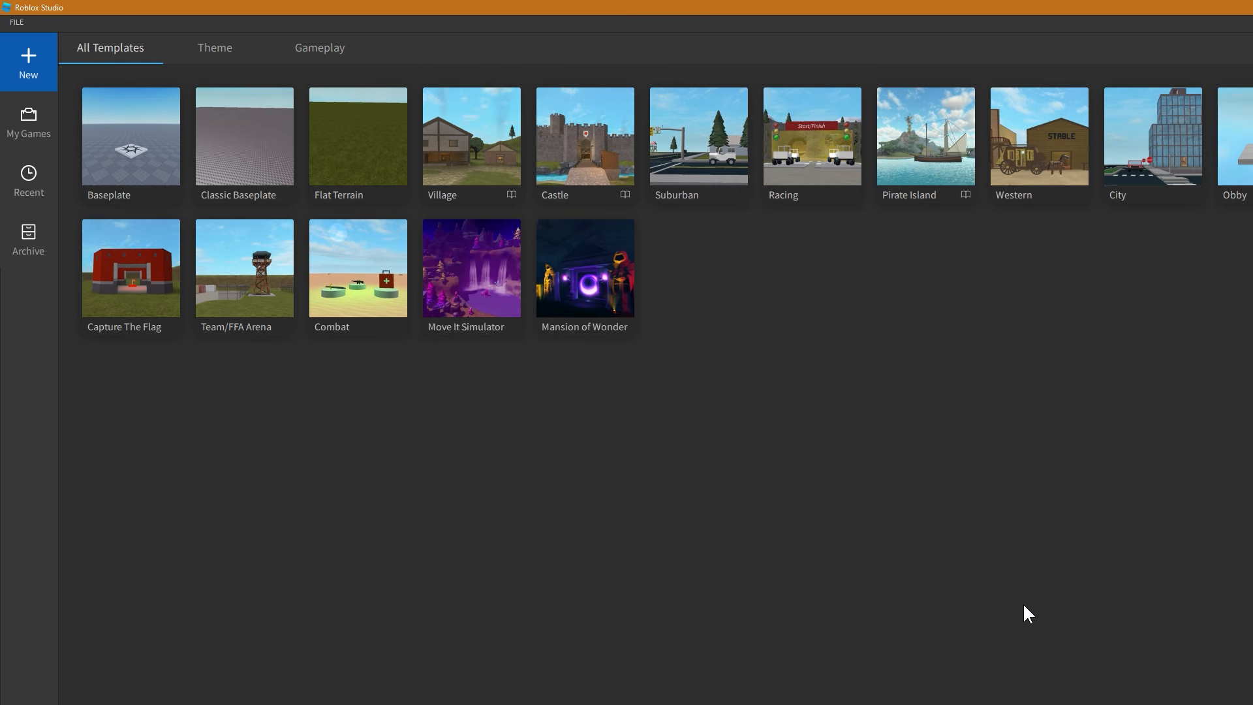
Create a place from the Baseplate template and insert the preset user's R6 character with Character Inserter
{"action": "left_click", "coordinate": [144, 149]}
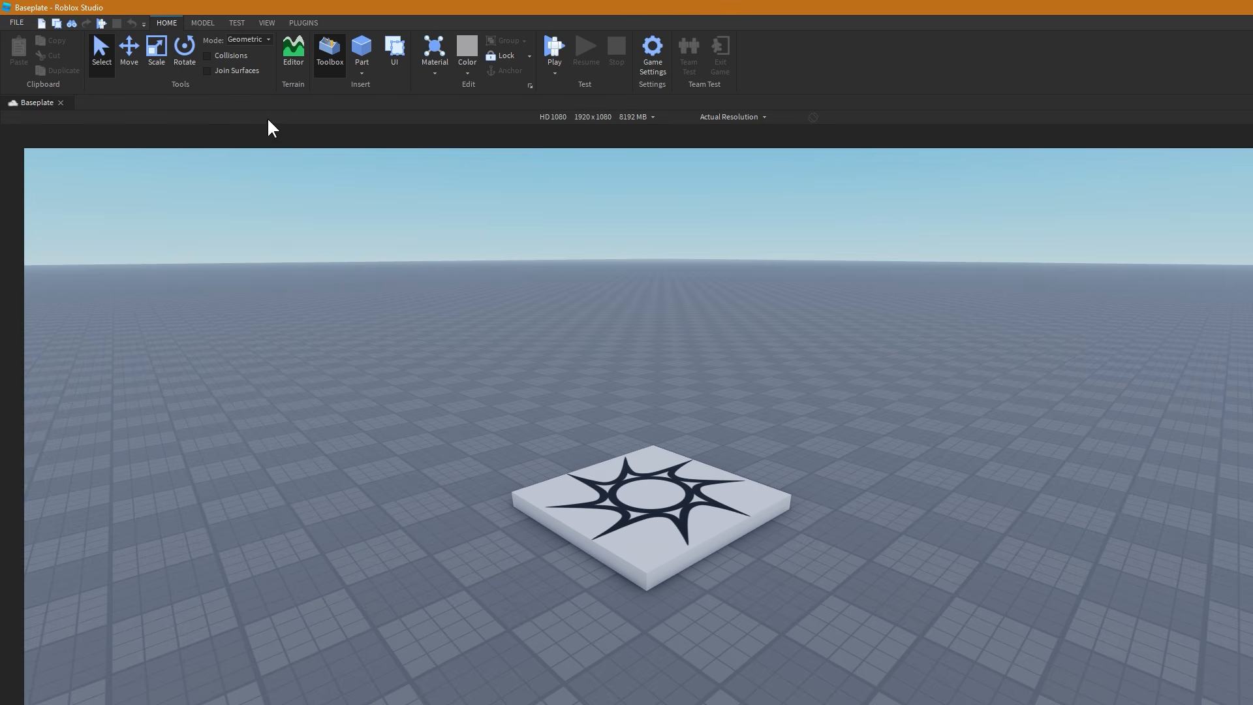
{"action": "left_click", "coordinate": [308, 27]}
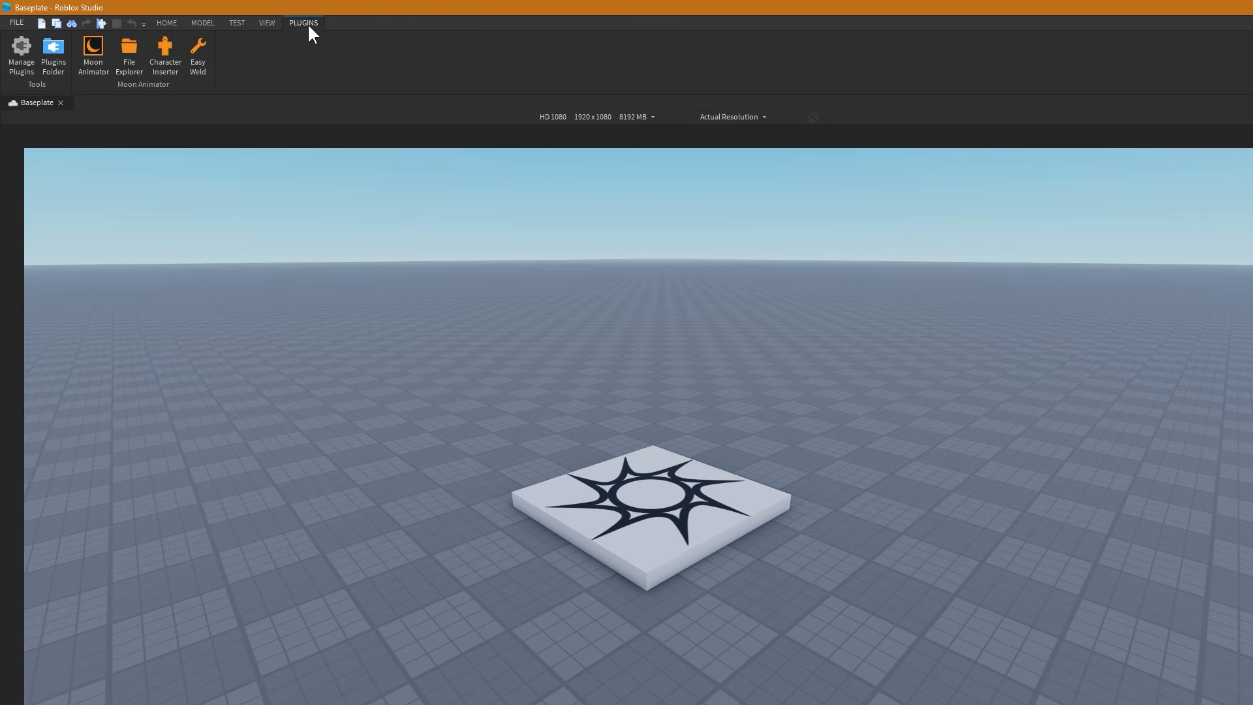
{"action": "left_click", "coordinate": [165, 58]}
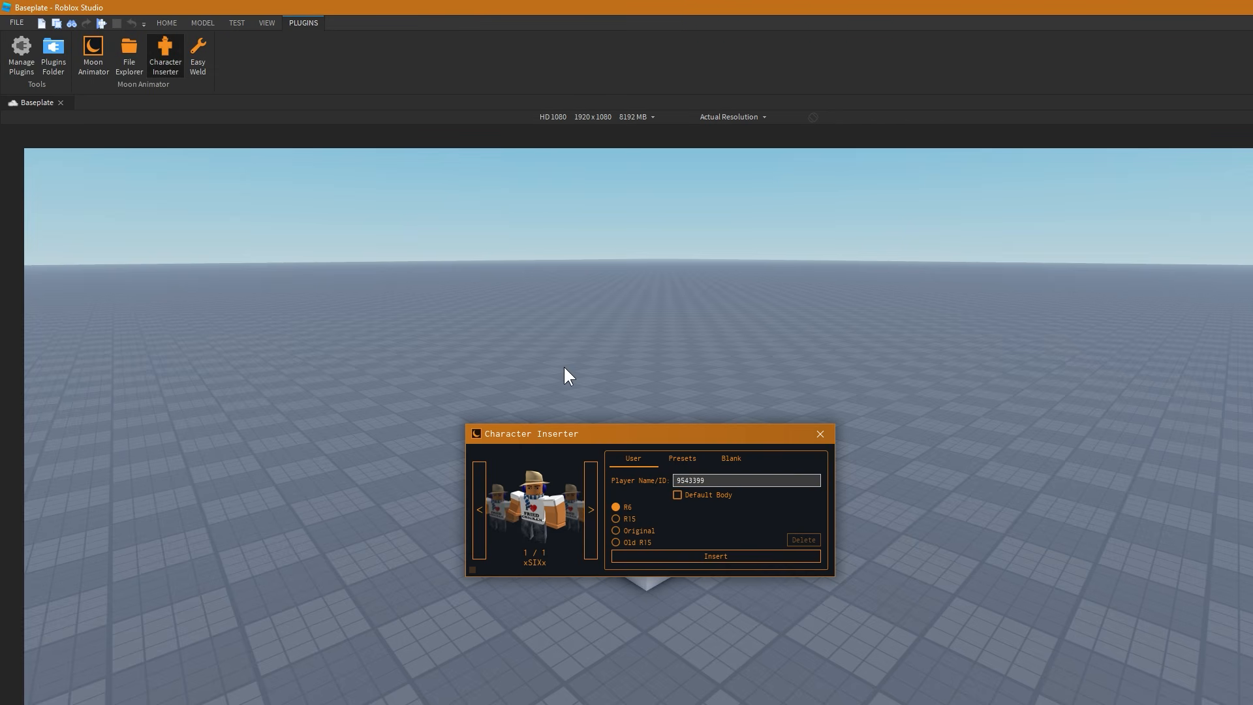
{"action": "left_click", "coordinate": [703, 557]}
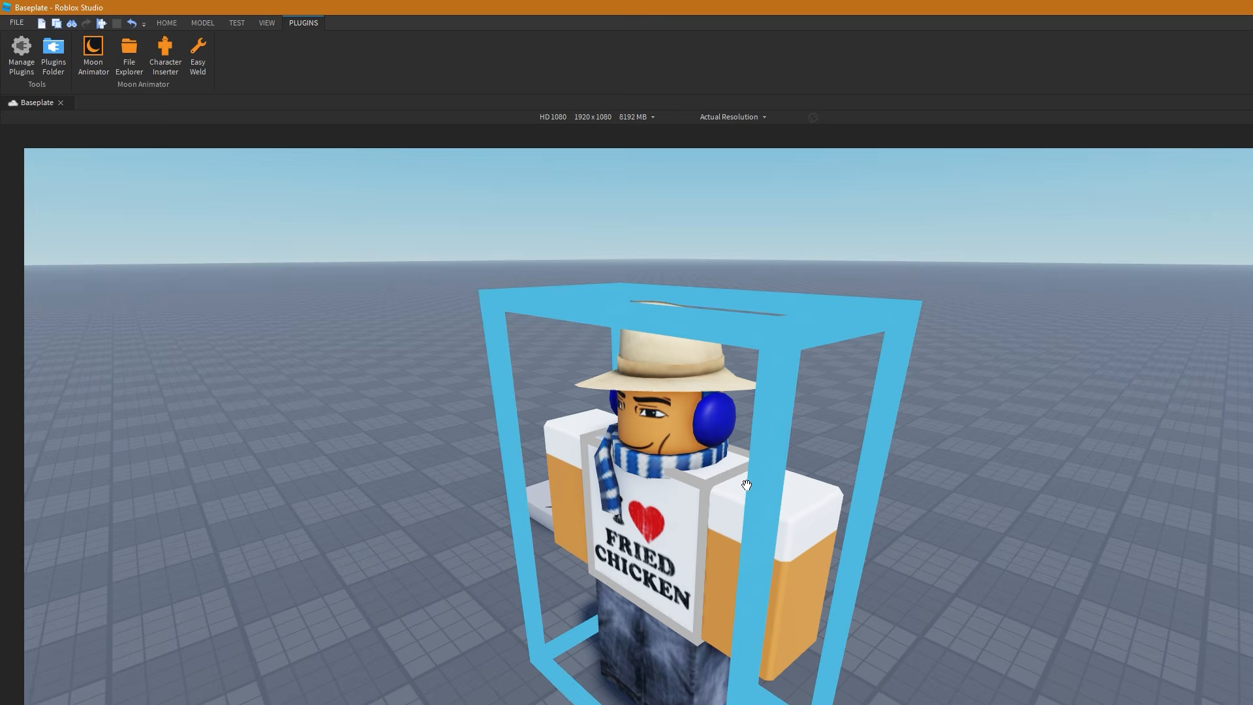
{"action": "scroll", "coordinate": [727, 526], "scroll_direction": "down", "scroll_amount": 5}
{"action": "left_click_drag", "start_coordinate": [727, 526], "coordinate": [843, 512]}
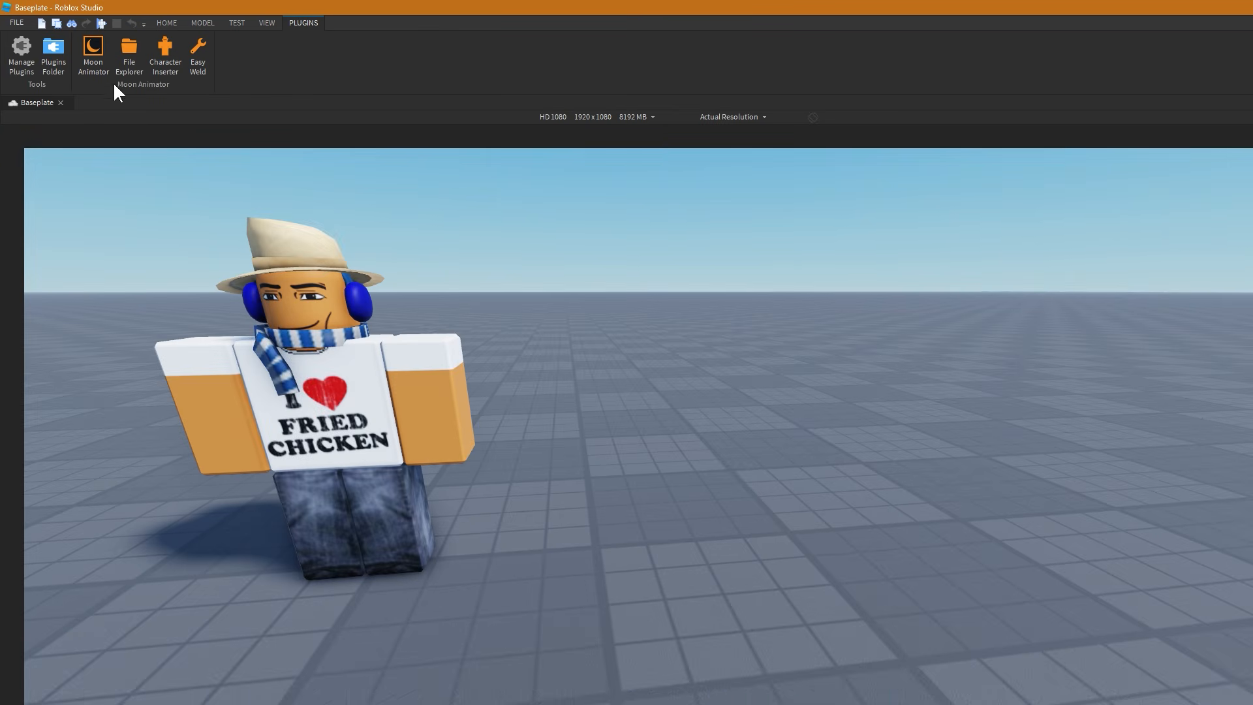
Create a new file of type Animation named Tutorial in Moon Animator
{"action": "left_click", "coordinate": [99, 62]}
{"action": "left_click", "coordinate": [771, 282]}
{"action": "left_click", "coordinate": [810, 311]}
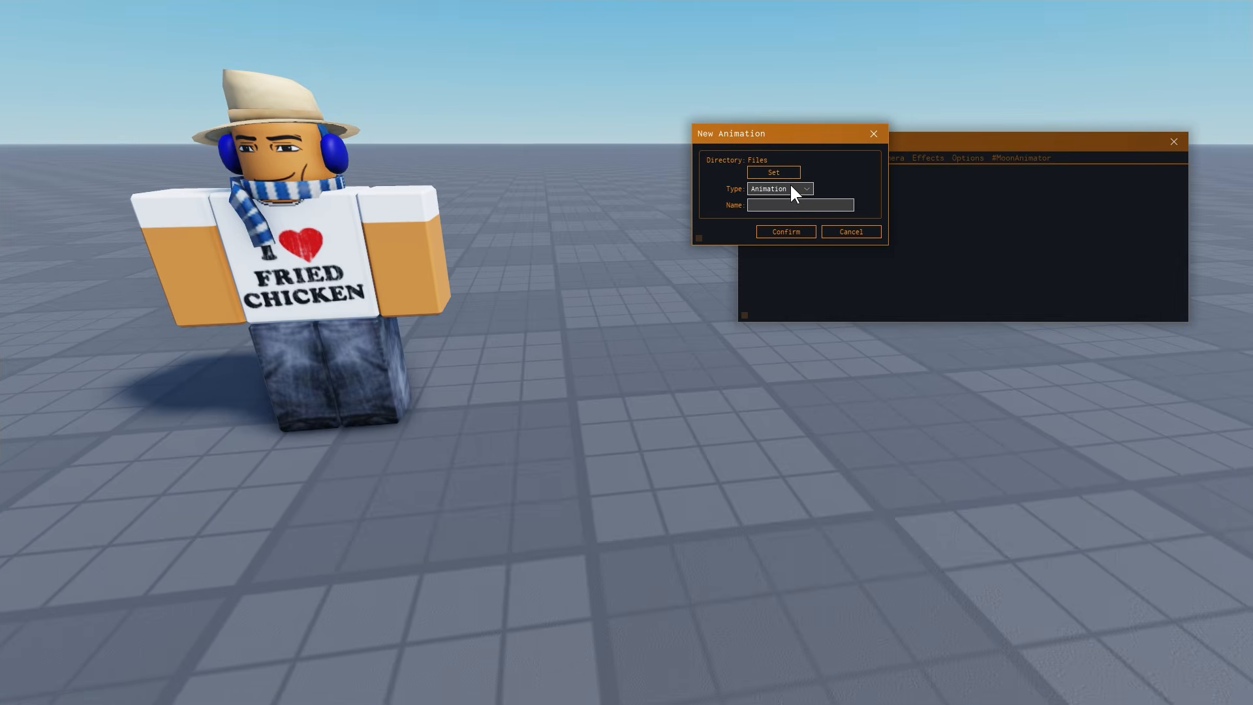
{"action": "left_click", "coordinate": [796, 237]}
Add the inserted character to the animation as an item with the Rig property
{"action": "left_click", "coordinate": [747, 175]}
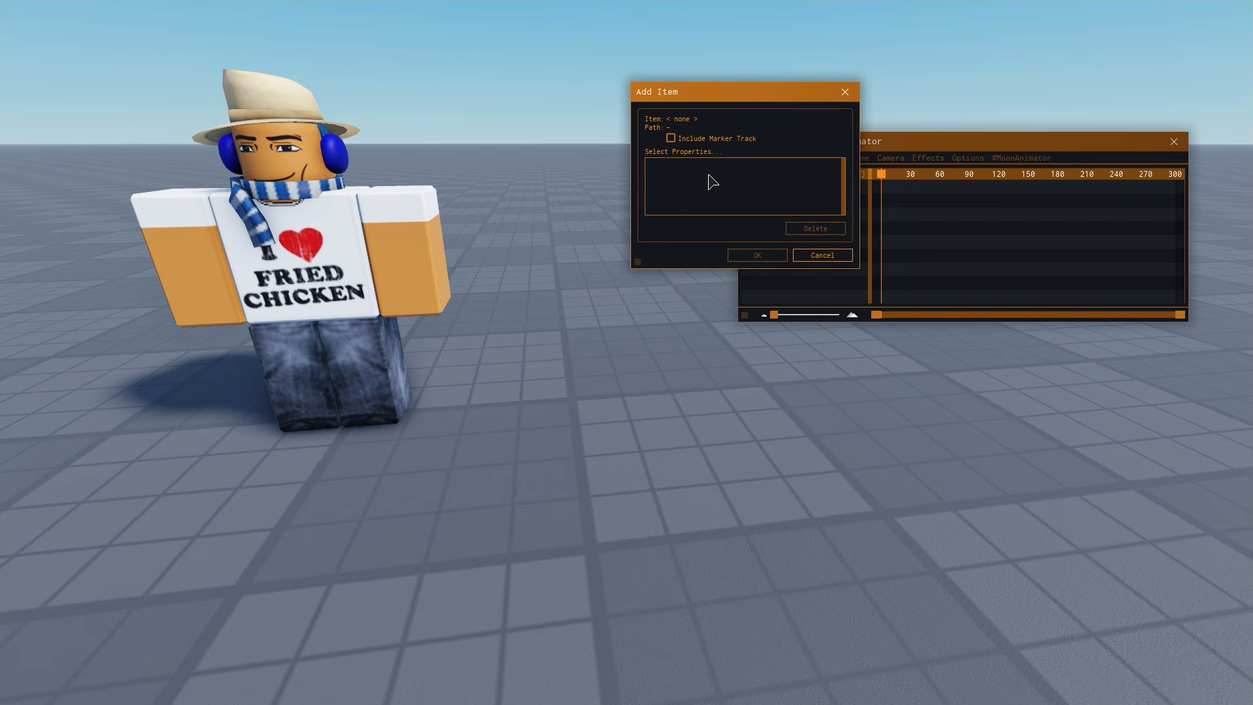
{"action": "left_click", "coordinate": [448, 258]}
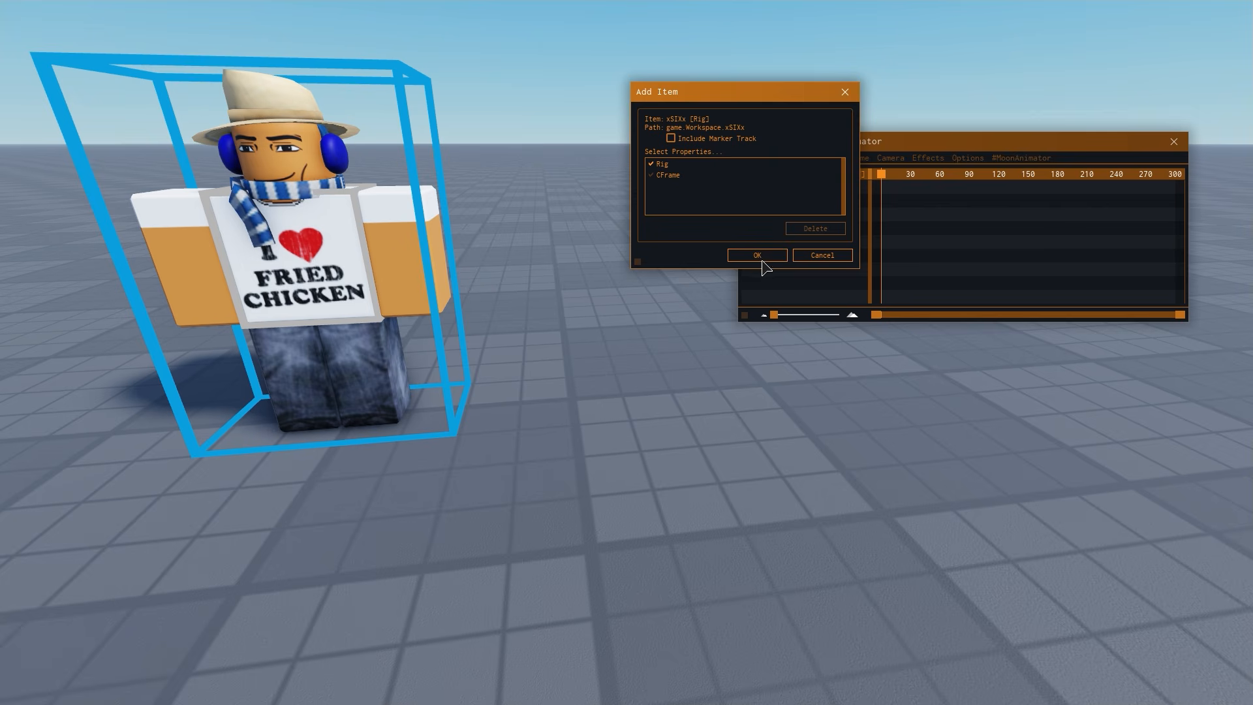
{"action": "left_click", "coordinate": [758, 255]}
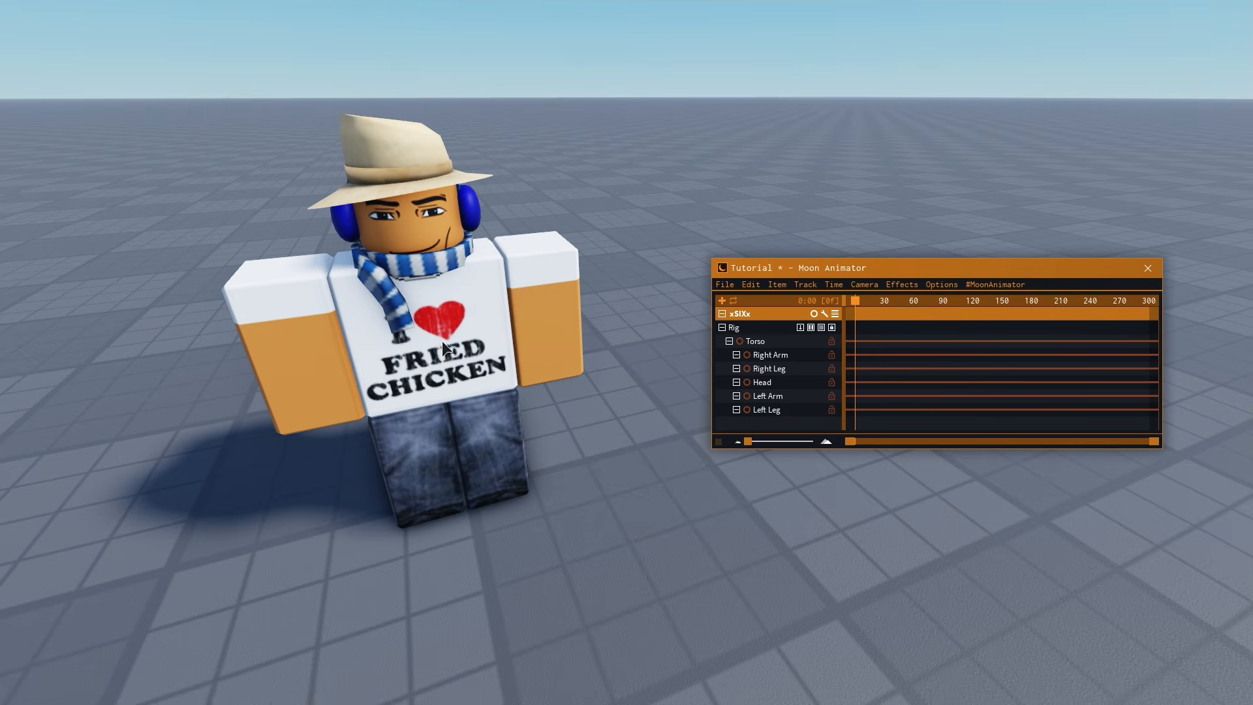
Rotate the character's torso around its three axes to set a tilted pose at frame 0
{"action": "left_click", "coordinate": [443, 345]}
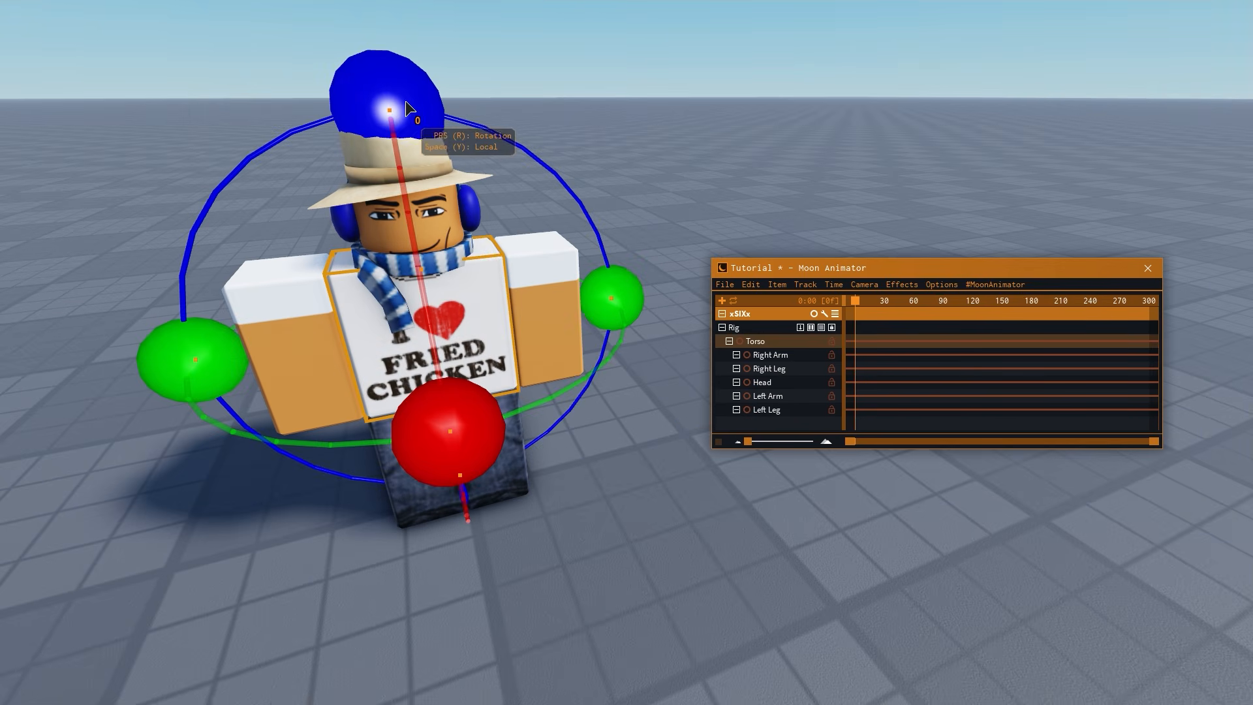
{"action": "left_click_drag", "start_coordinate": [400, 111], "coordinate": [578, 230]}
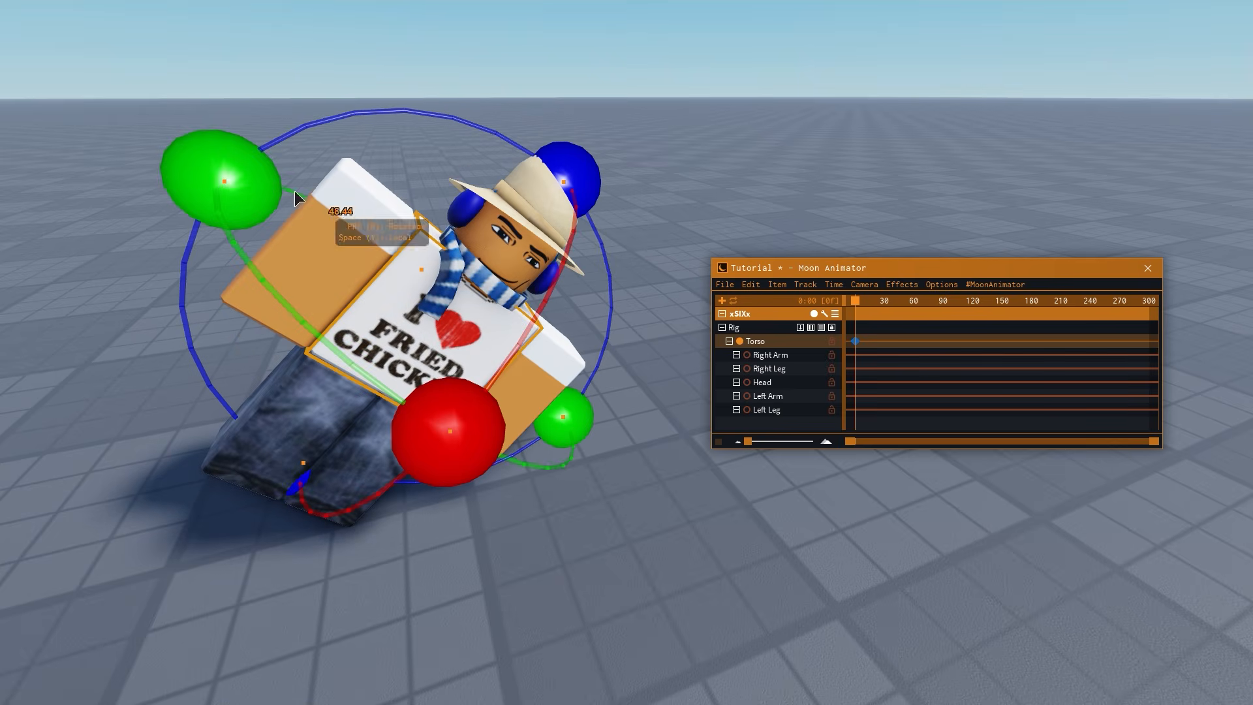
{"action": "left_click_drag", "start_coordinate": [219, 175], "coordinate": [340, 322]}
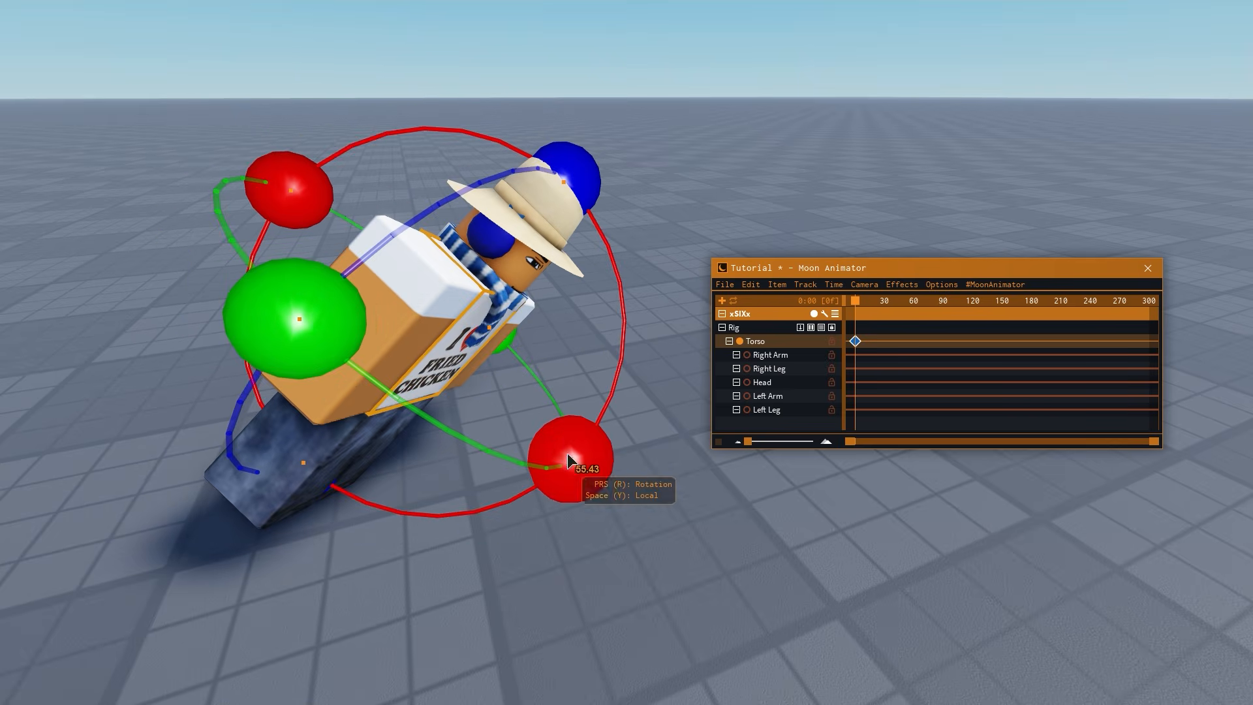
{"action": "left_click_drag", "start_coordinate": [567, 453], "coordinate": [468, 536]}
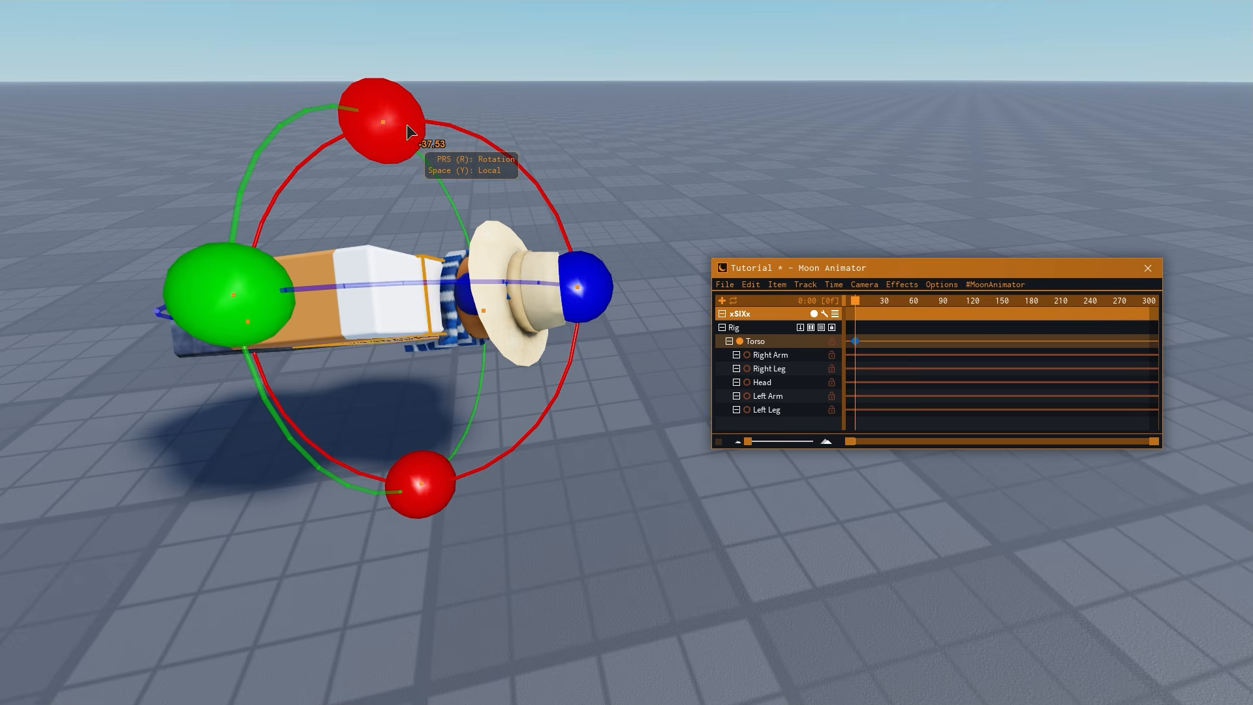
At frame 60, rotate the torso into a more upright pose and shift it in position mode
{"action": "left_click", "coordinate": [881, 300]}
{"action": "left_click_drag", "start_coordinate": [882, 299], "coordinate": [913, 298]}
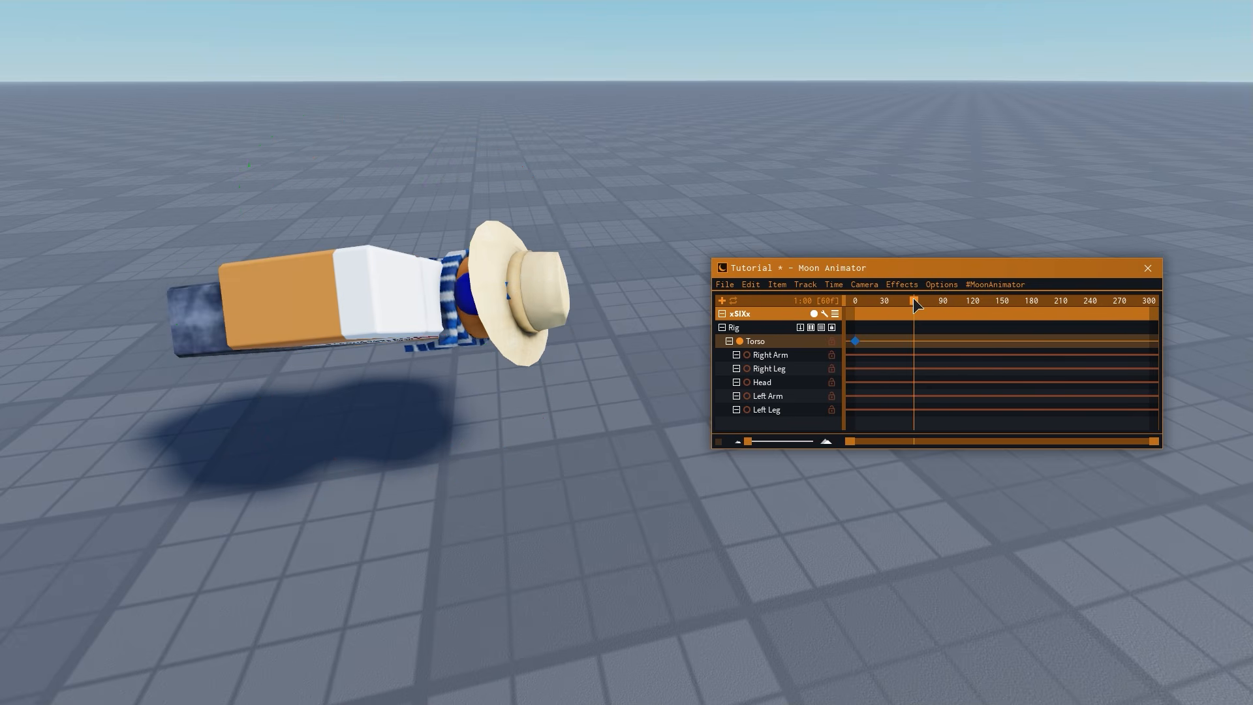
{"action": "left_click_drag", "start_coordinate": [384, 122], "coordinate": [255, 206]}
{"action": "left_click_drag", "start_coordinate": [477, 145], "coordinate": [300, 193]}
{"action": "left_click_drag", "start_coordinate": [519, 204], "coordinate": [554, 388]}
{"action": "key", "text": "space"}
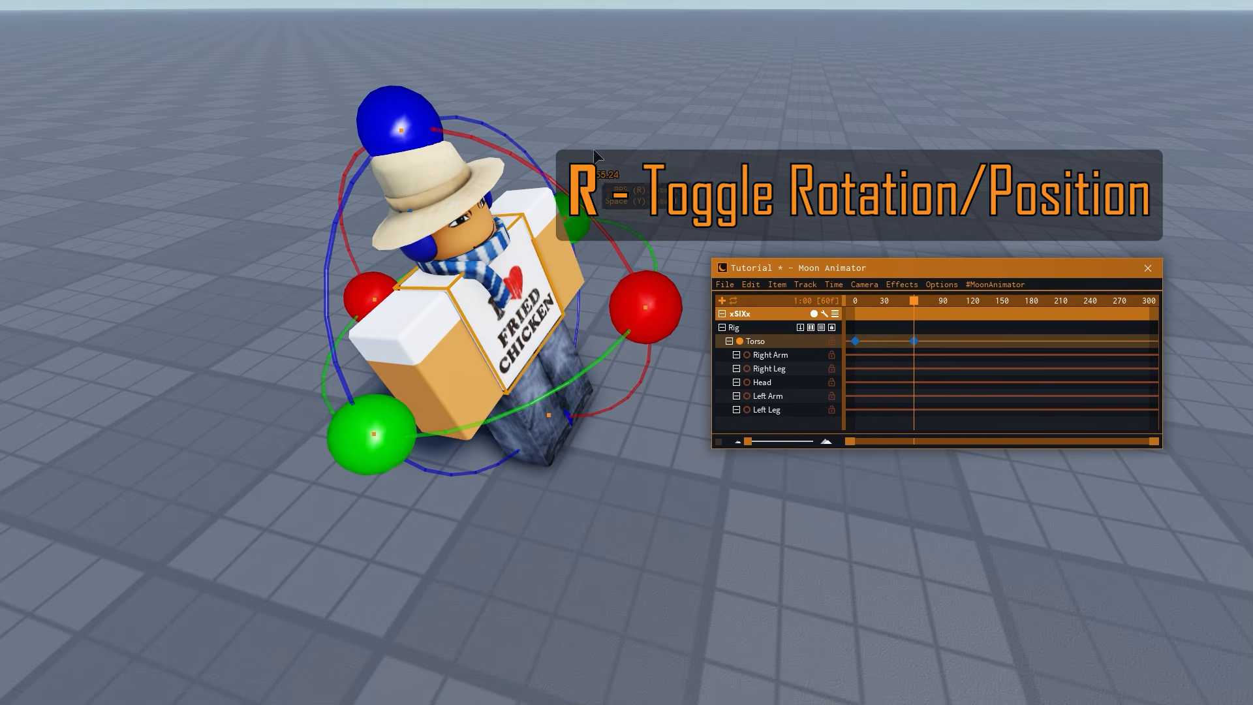
{"action": "key", "text": "r"}
{"action": "left_click_drag", "start_coordinate": [655, 286], "coordinate": [578, 296]}
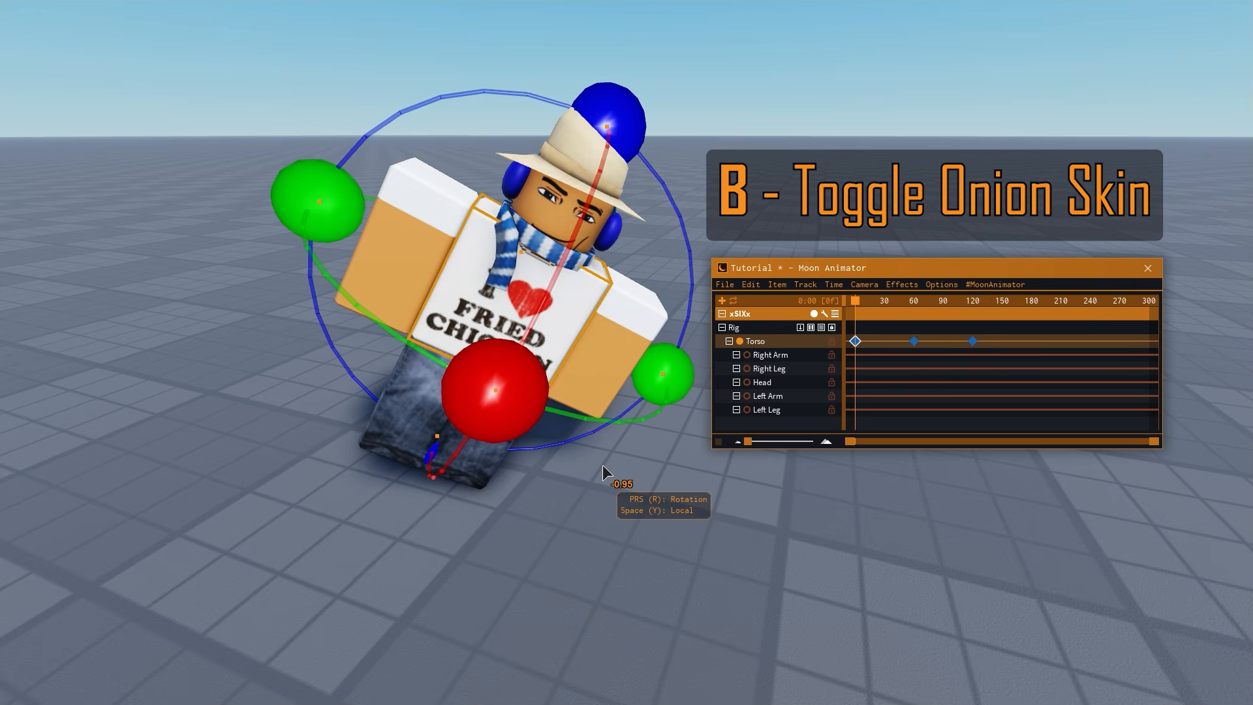
Turn on onion skin and reset the torso's transform at frame 120
{"action": "key", "text": "b"}
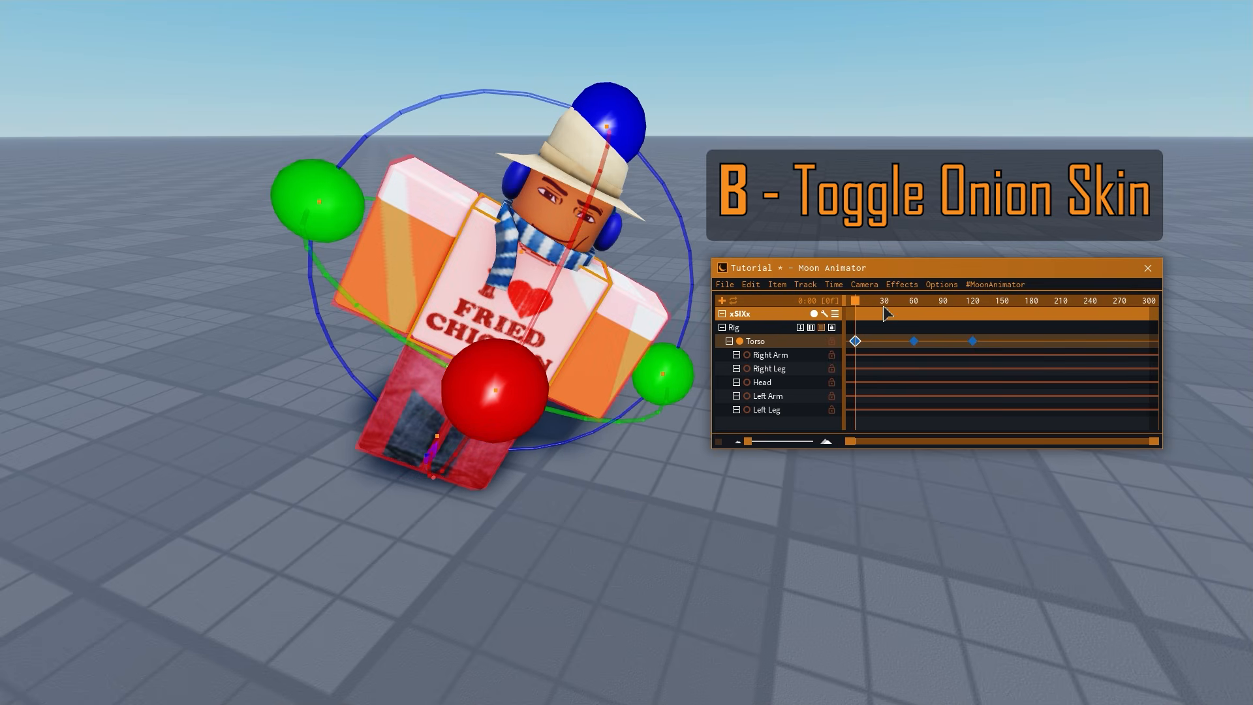
{"action": "left_click", "coordinate": [971, 300]}
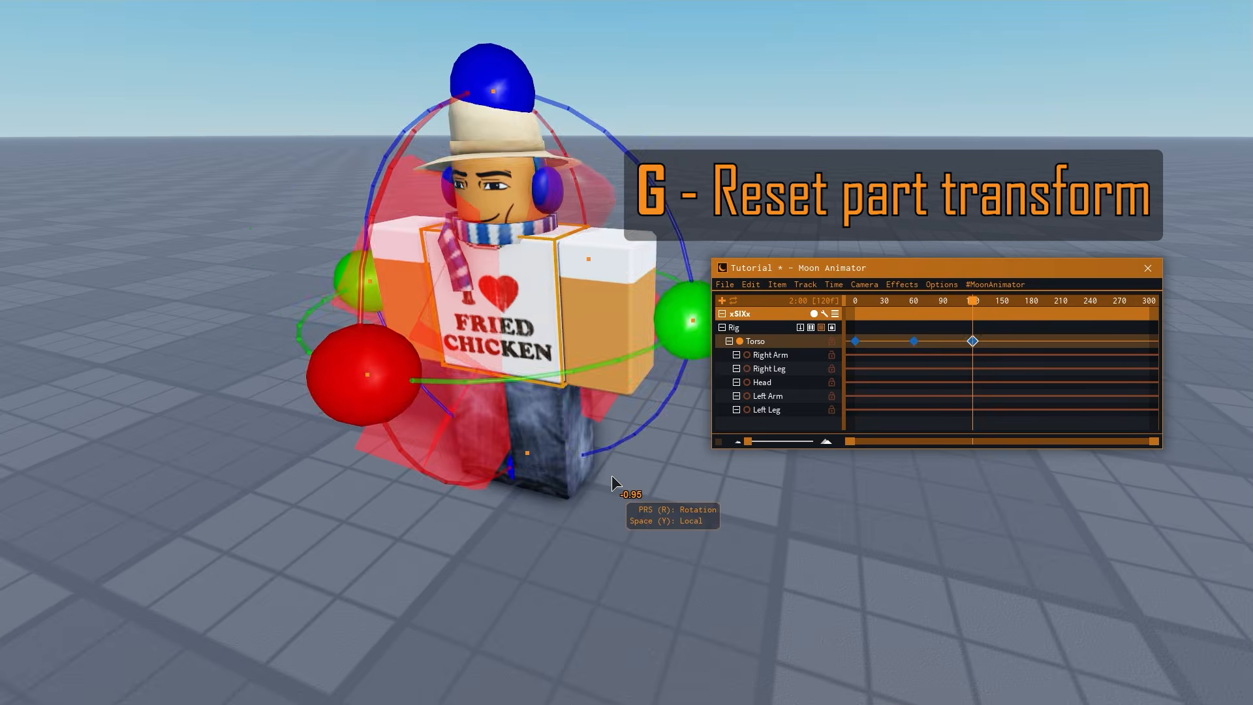
{"action": "scroll", "coordinate": [608, 466], "scroll_direction": "up", "scroll_amount": 3}
{"action": "scroll", "coordinate": [607, 466], "scroll_direction": "down", "scroll_amount": 3}
{"action": "key", "text": "g"}
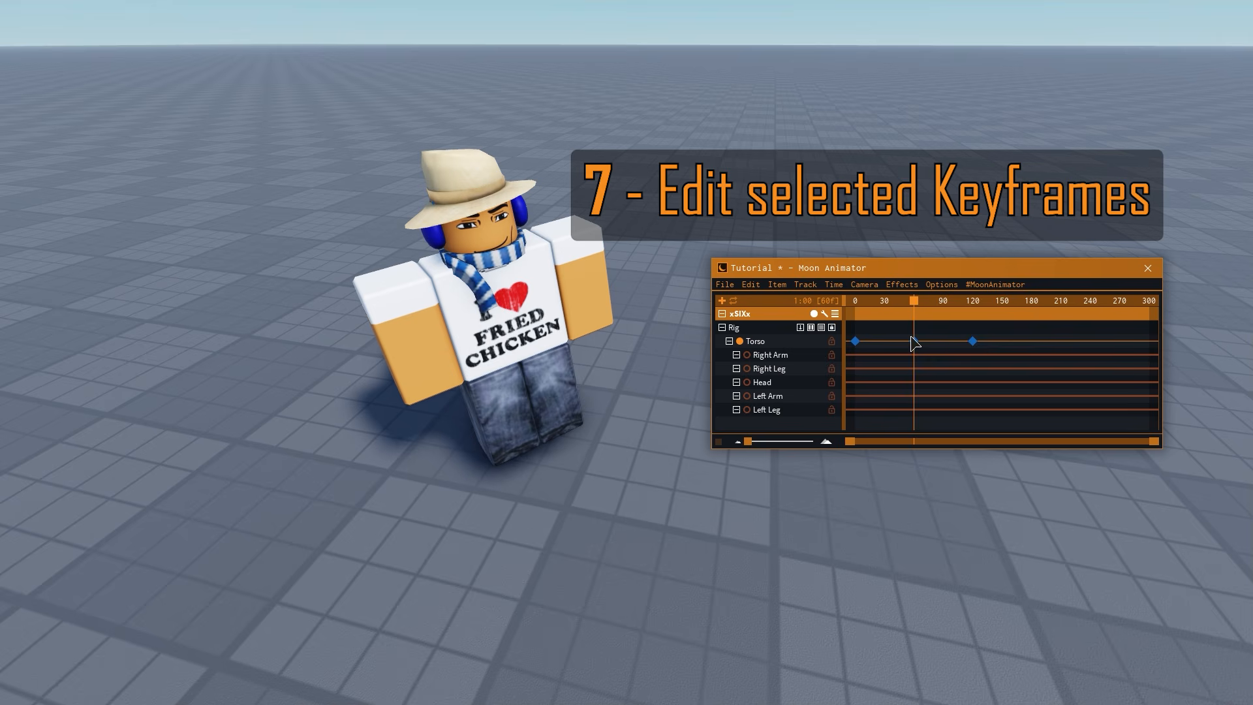
Set the easing of the torso keyframe at frame 60 to Elastic with direction In, and play the animation
{"action": "left_click", "coordinate": [914, 341]}
{"action": "key", "text": "7"}
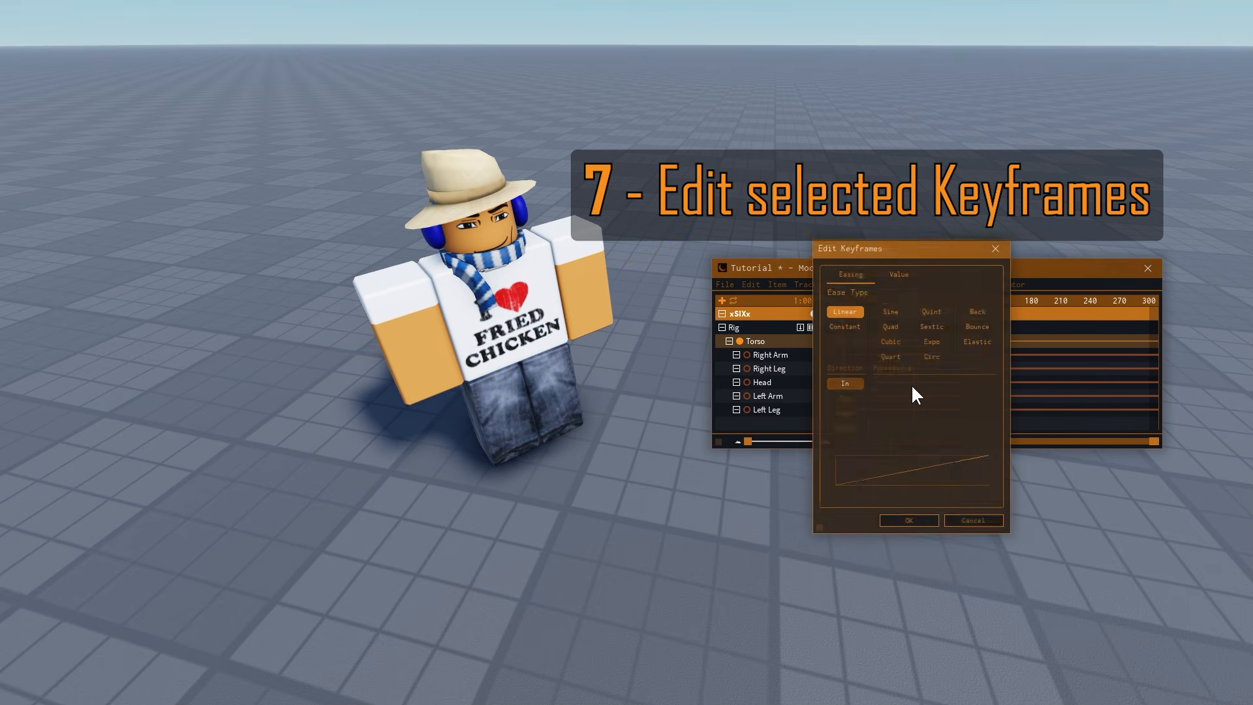
{"action": "left_click", "coordinate": [981, 345]}
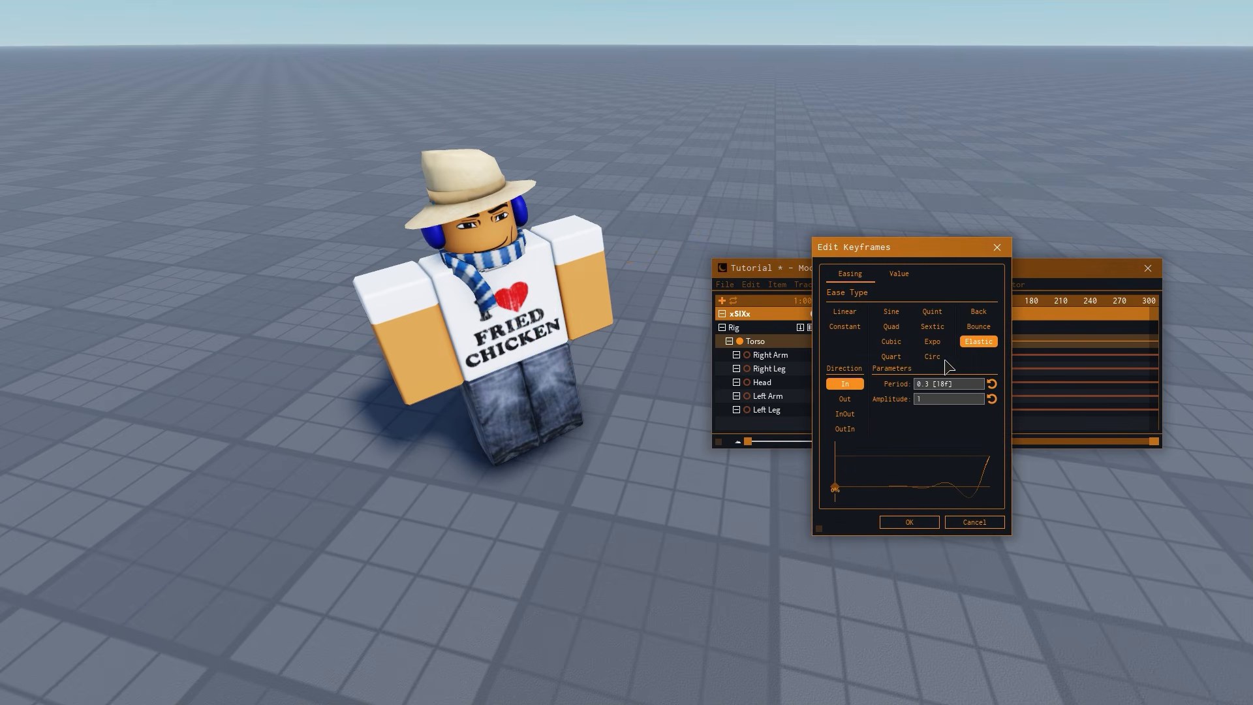
{"action": "key", "text": "space"}
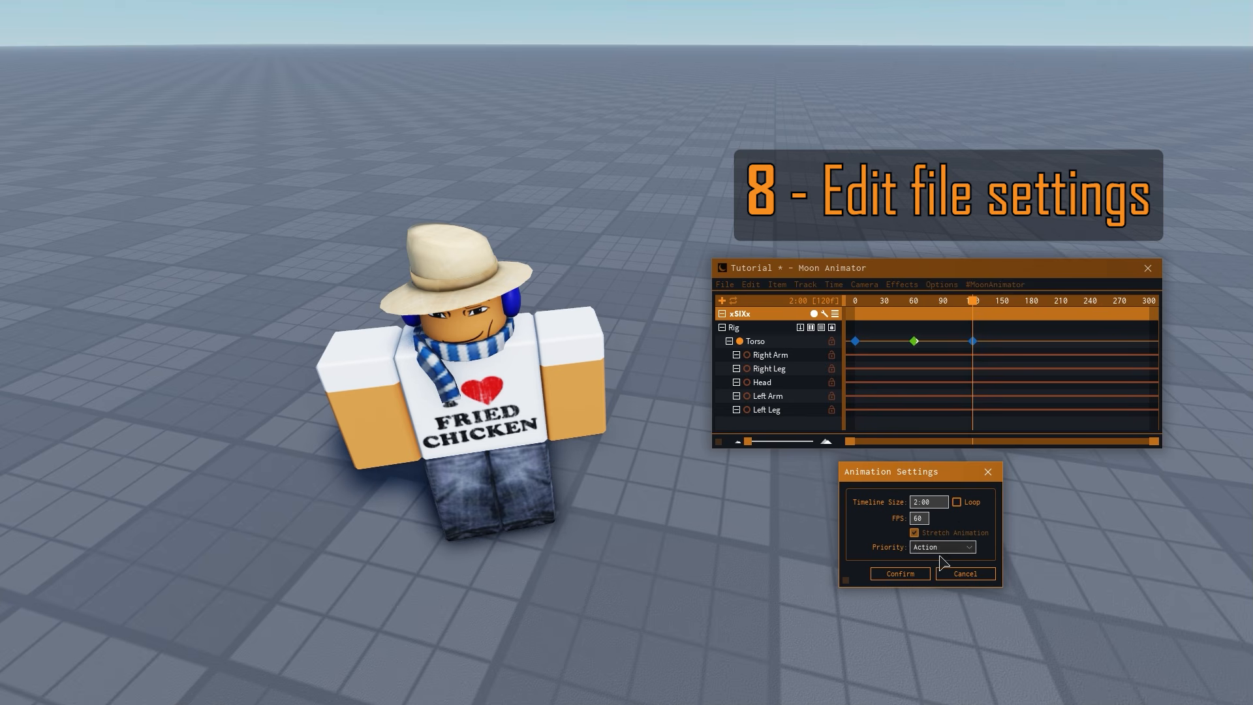
Apply the animation settings with a timeline size of 2:00, 60 FPS and Action priority
{"action": "left_click", "coordinate": [911, 571]}
{"action": "scroll", "coordinate": [930, 348], "scroll_direction": "up", "scroll_amount": 5}
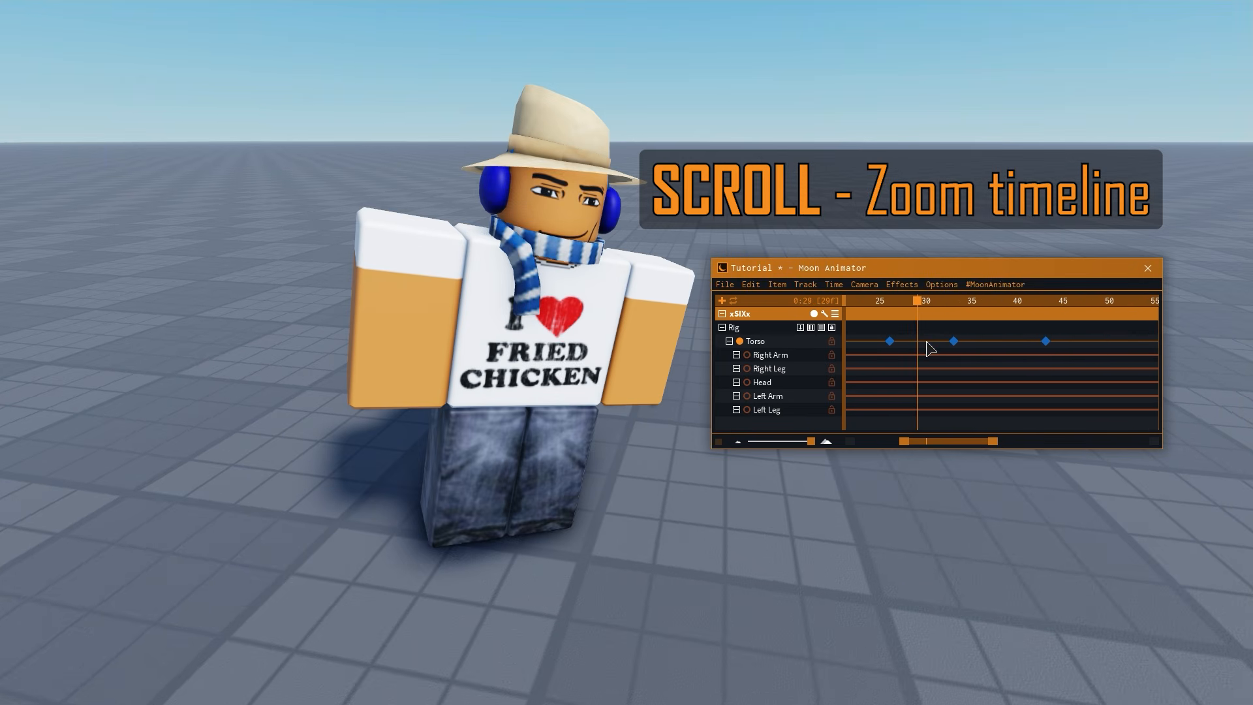
{"action": "middle_click_drag", "start_coordinate": [927, 378], "coordinate": [1018, 365]}
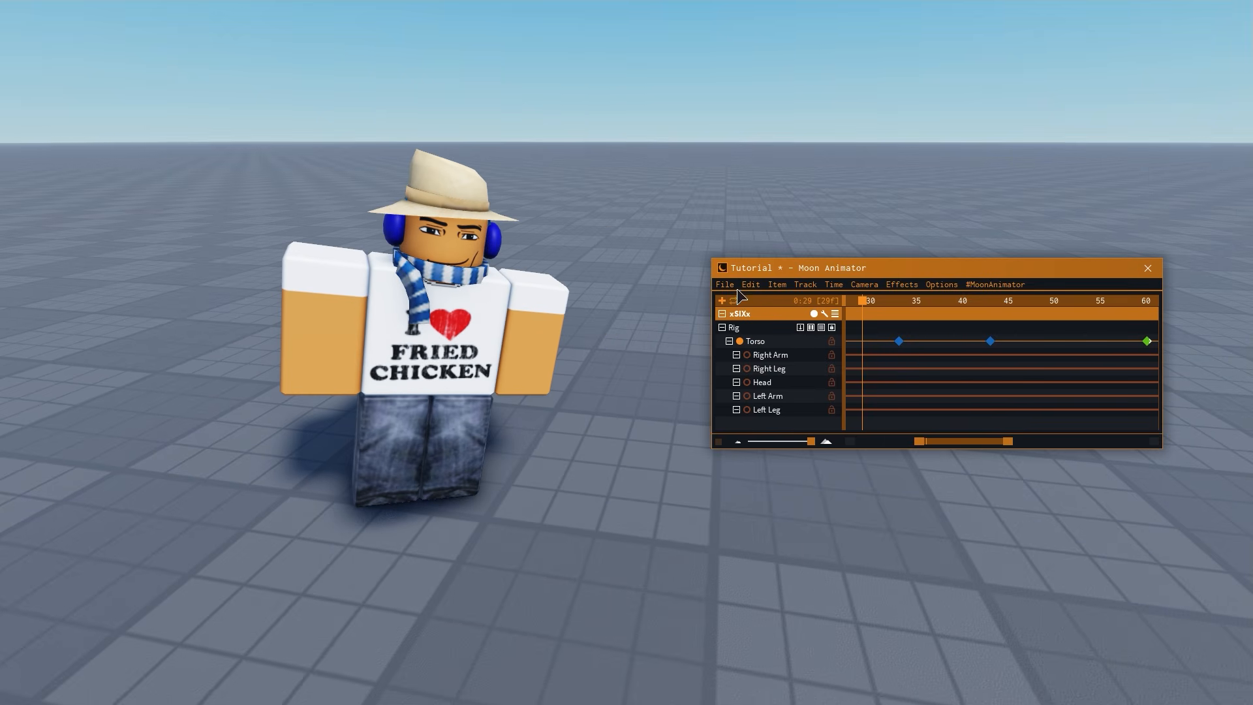
{"action": "left_click", "coordinate": [725, 284]}
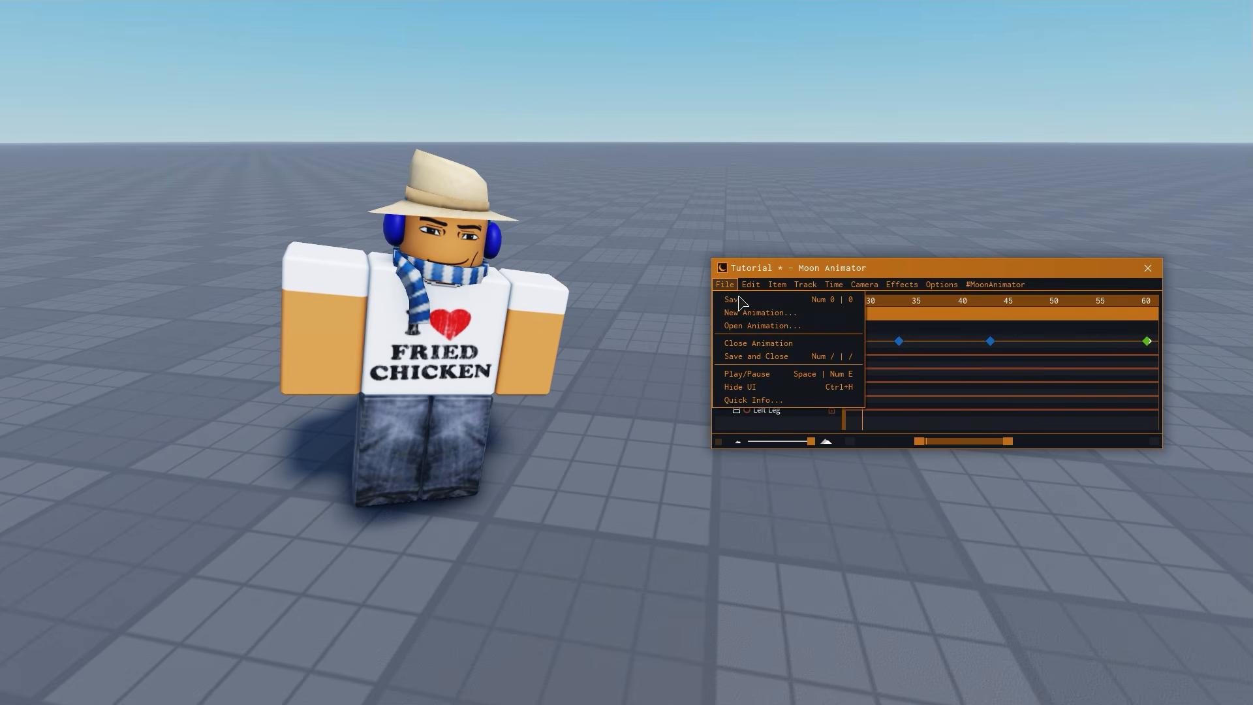
{"action": "left_click", "coordinate": [772, 401]}
{"action": "left_click", "coordinate": [734, 288]}
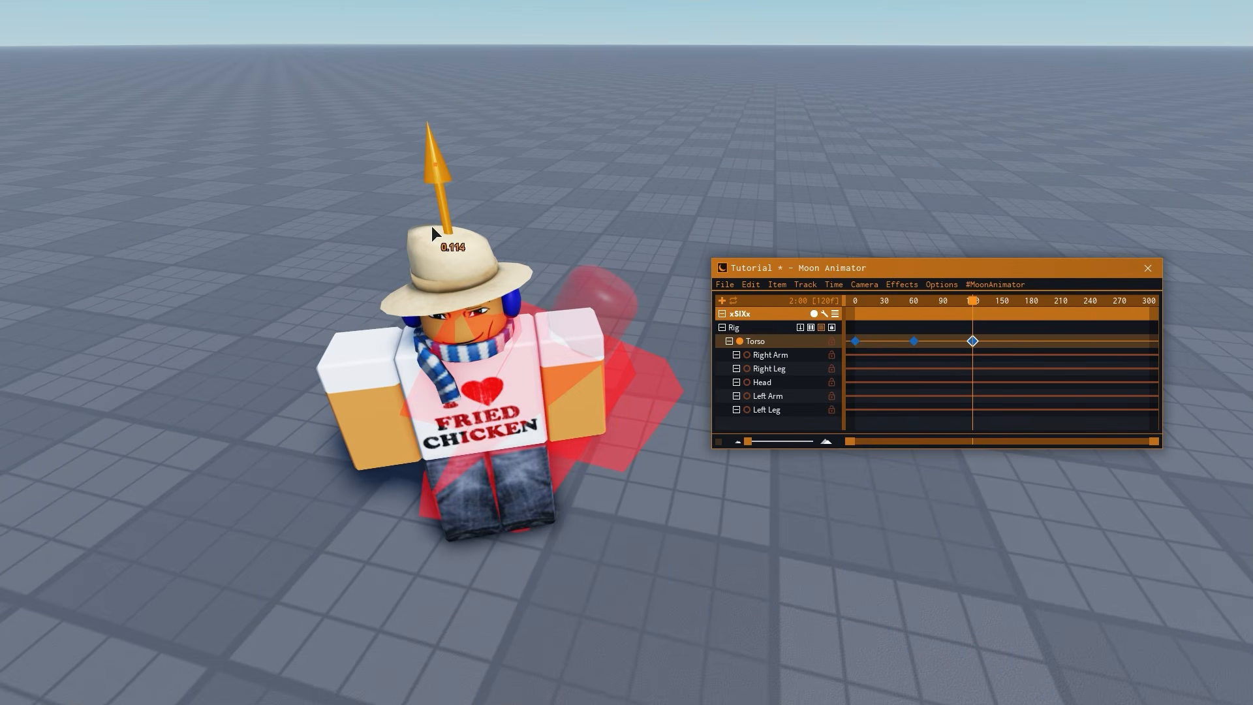
Select the character's torso, clear the selection and play the animation
{"action": "left_click", "coordinate": [475, 392]}
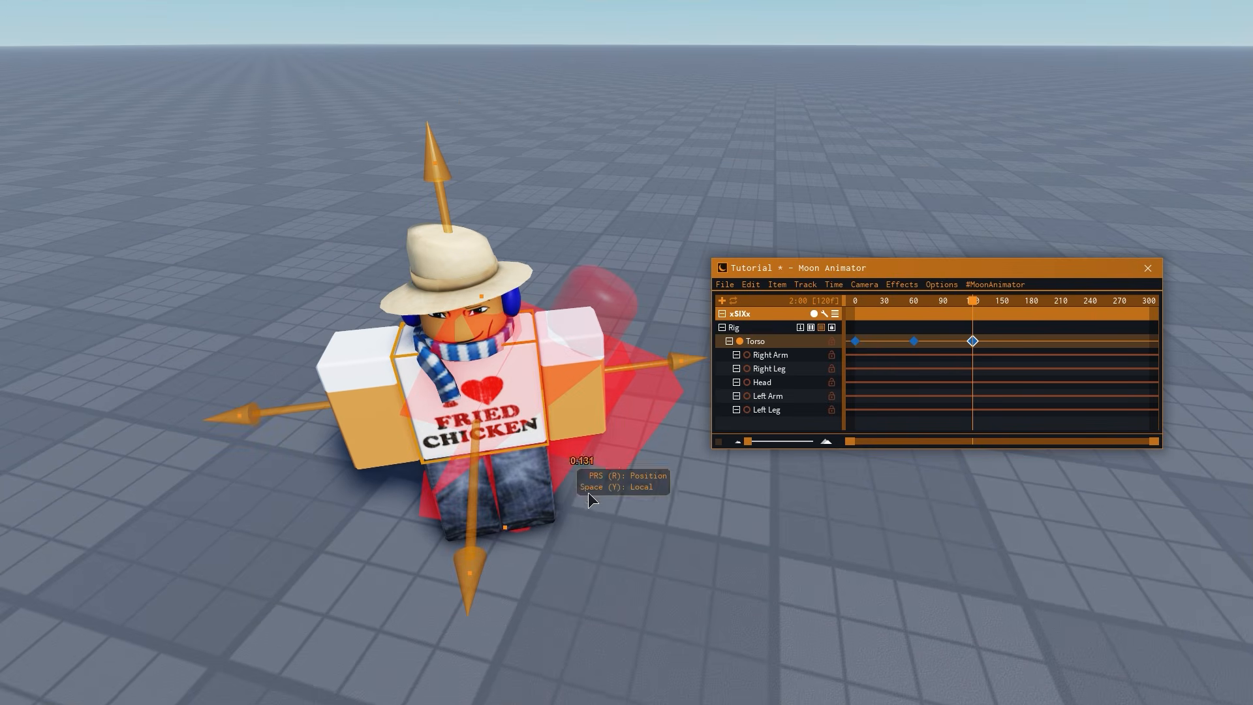
{"action": "left_click", "coordinate": [630, 559]}
{"action": "key", "text": "space"}
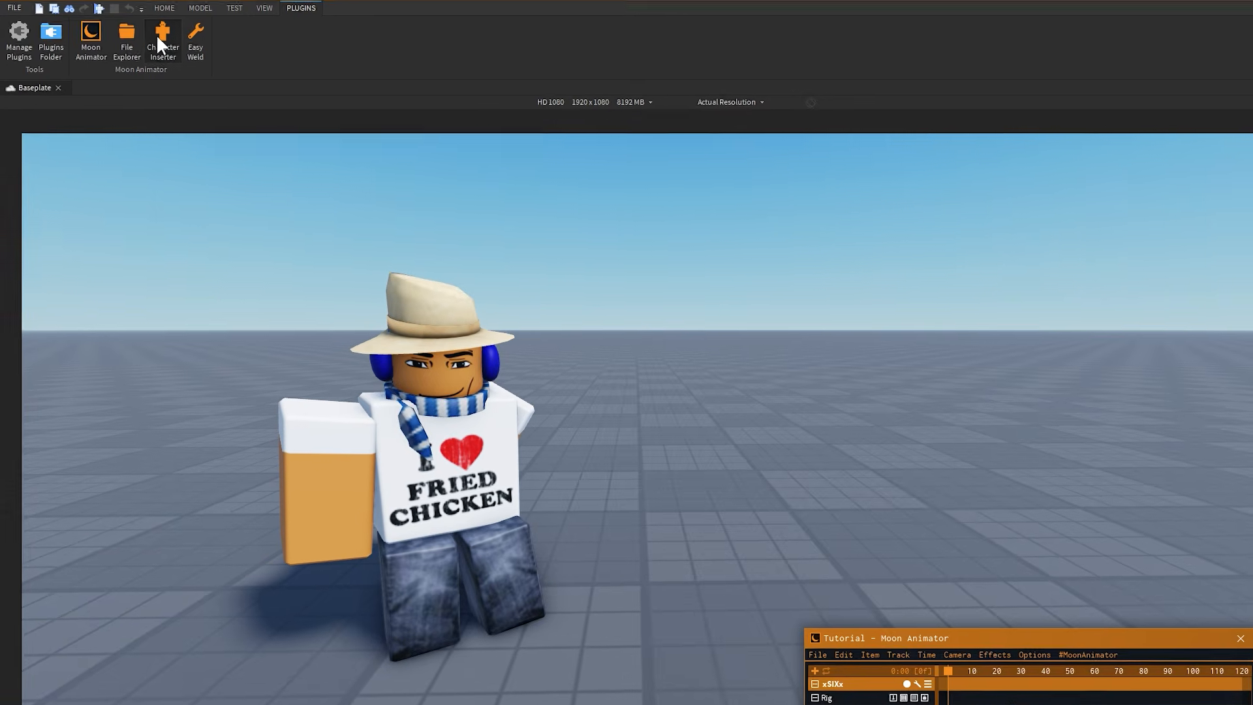
Insert the dark-clothed preset character with Character Inserter and close the inserter
{"action": "left_click", "coordinate": [166, 55]}
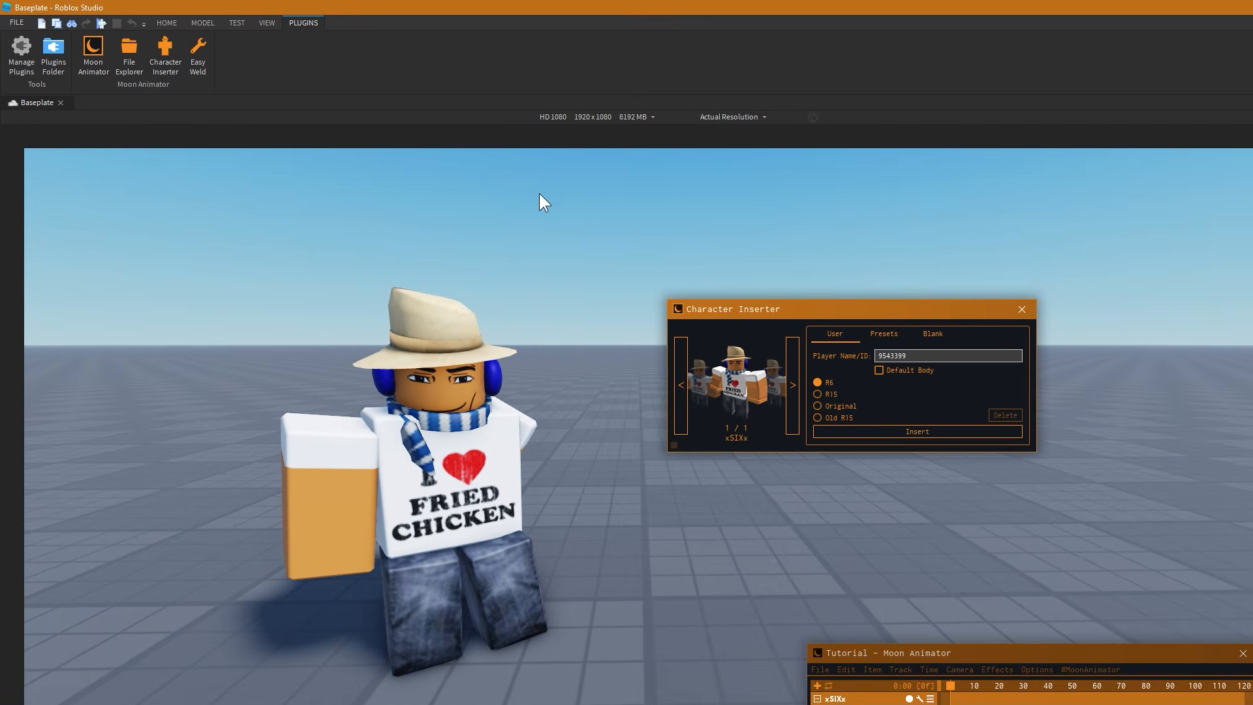
{"action": "left_click", "coordinate": [885, 334]}
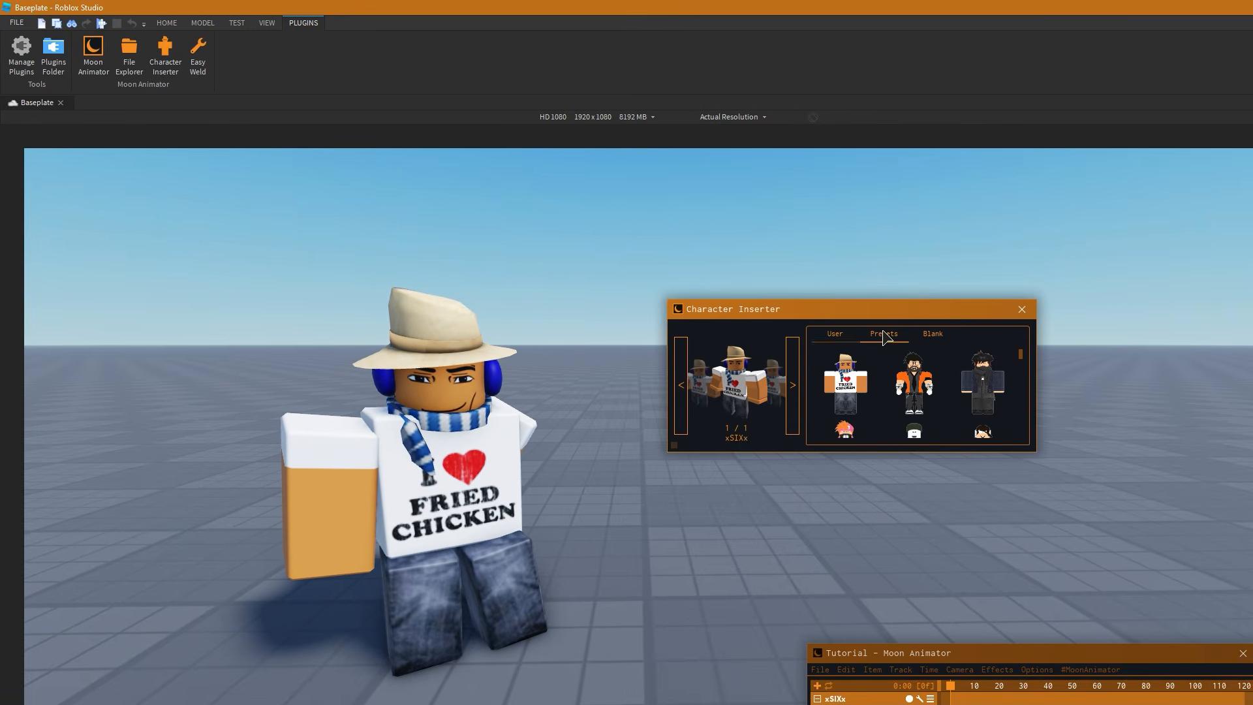
{"action": "left_click", "coordinate": [985, 384]}
{"action": "left_click", "coordinate": [1023, 310]}
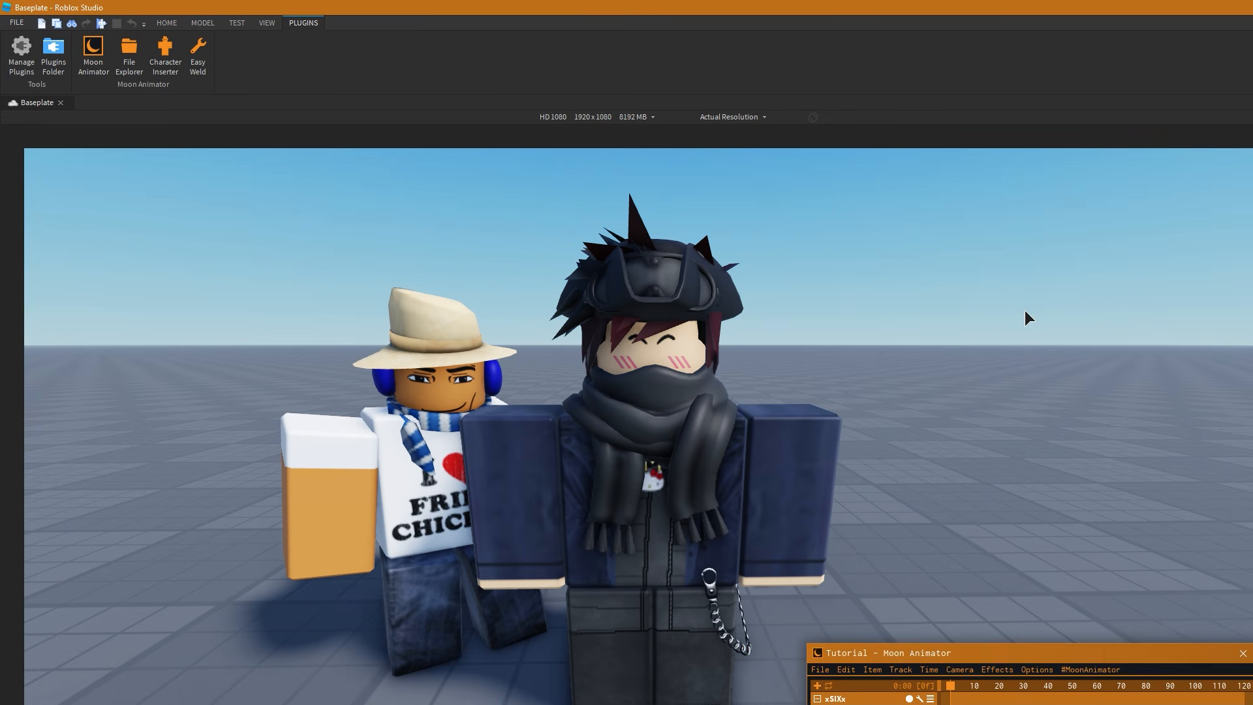
Move the dark-clothed character along the ground away from the other rig with the Select tool and clear the selection
{"action": "left_click", "coordinate": [166, 22]}
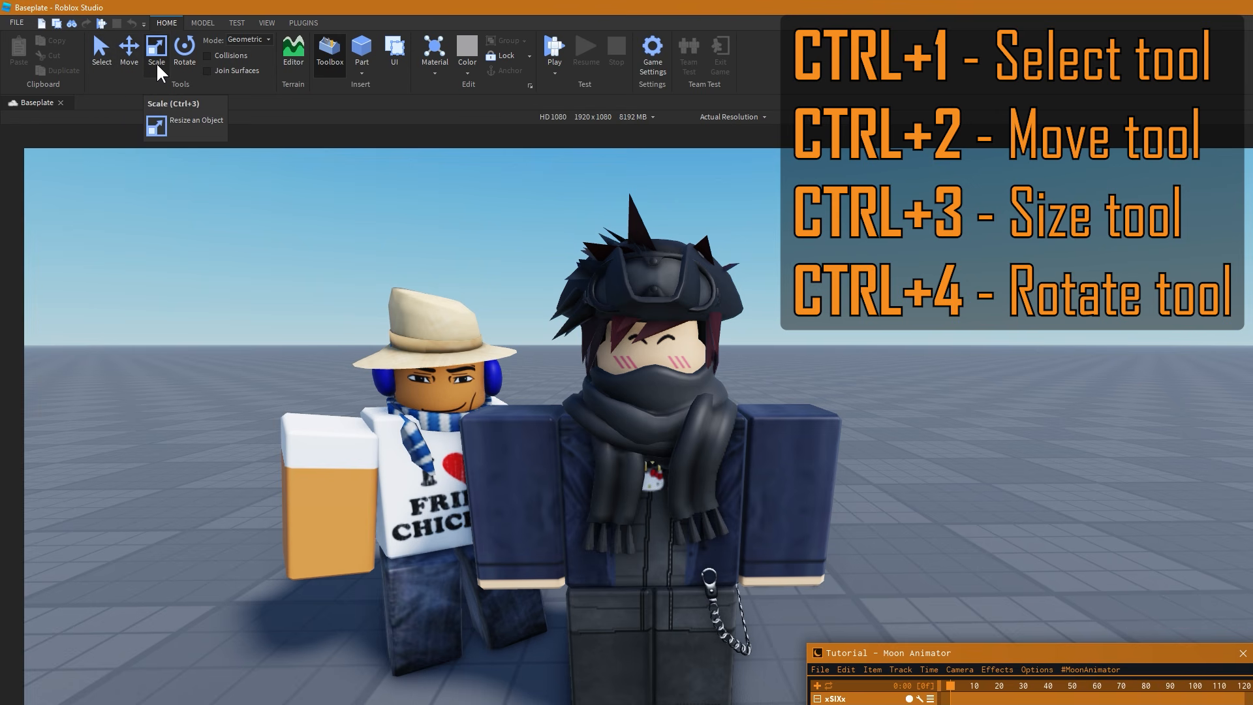
{"action": "left_click", "coordinate": [100, 58]}
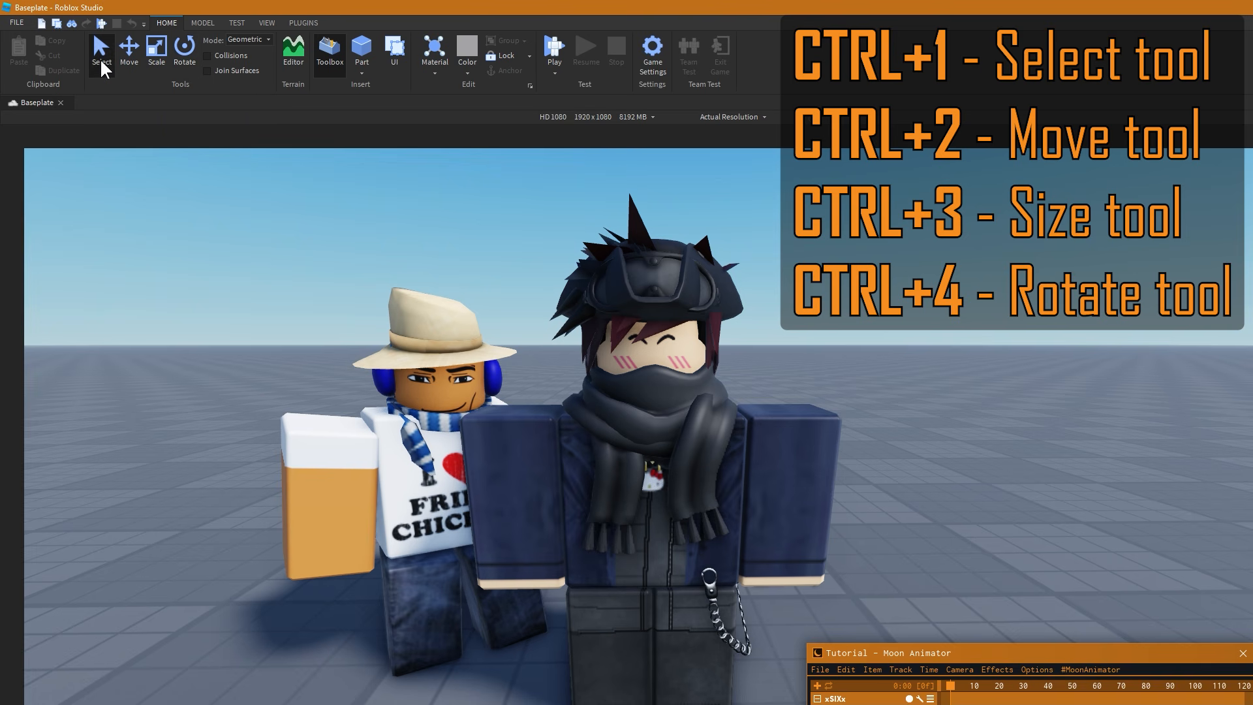
{"action": "left_click", "coordinate": [643, 592]}
{"action": "left_click_drag", "start_coordinate": [643, 592], "coordinate": [747, 602]}
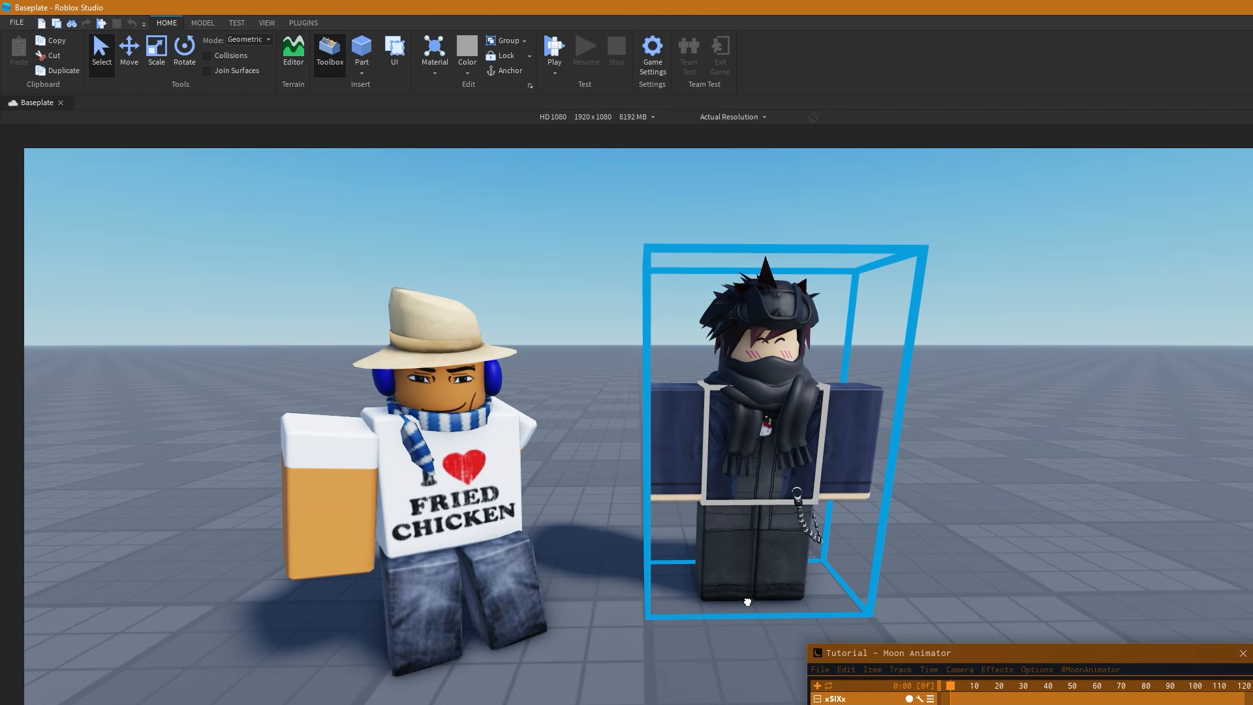
{"action": "left_click", "coordinate": [712, 655]}
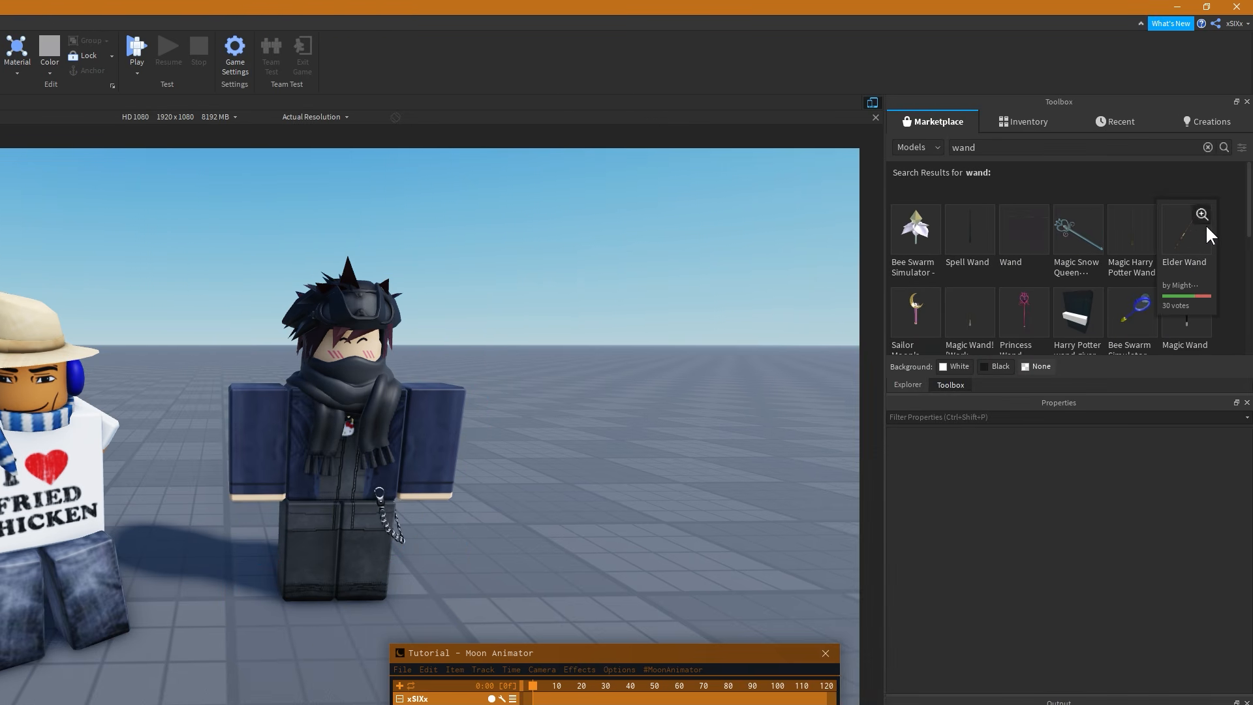
Insert the Elder Wand model from the marketplace beside the dark-clothed character and clean it with Easy Weld
{"action": "left_click_drag", "start_coordinate": [1197, 234], "coordinate": [556, 584]}
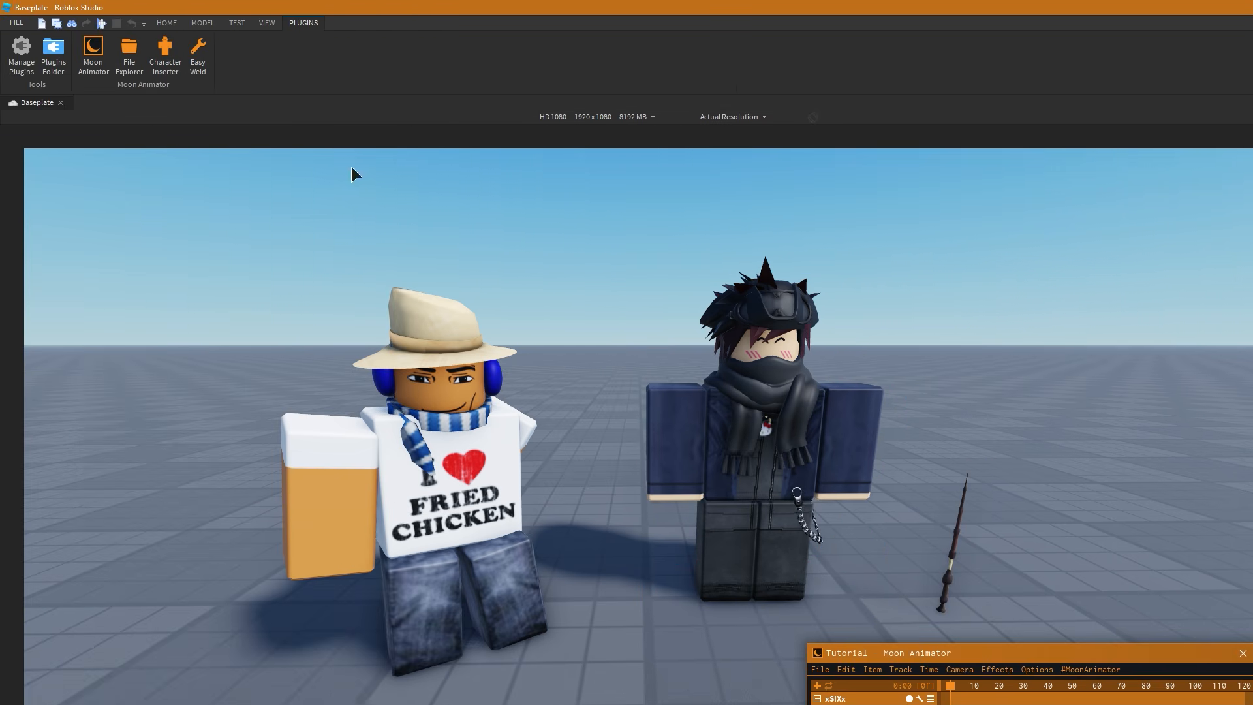
{"action": "left_click", "coordinate": [203, 62]}
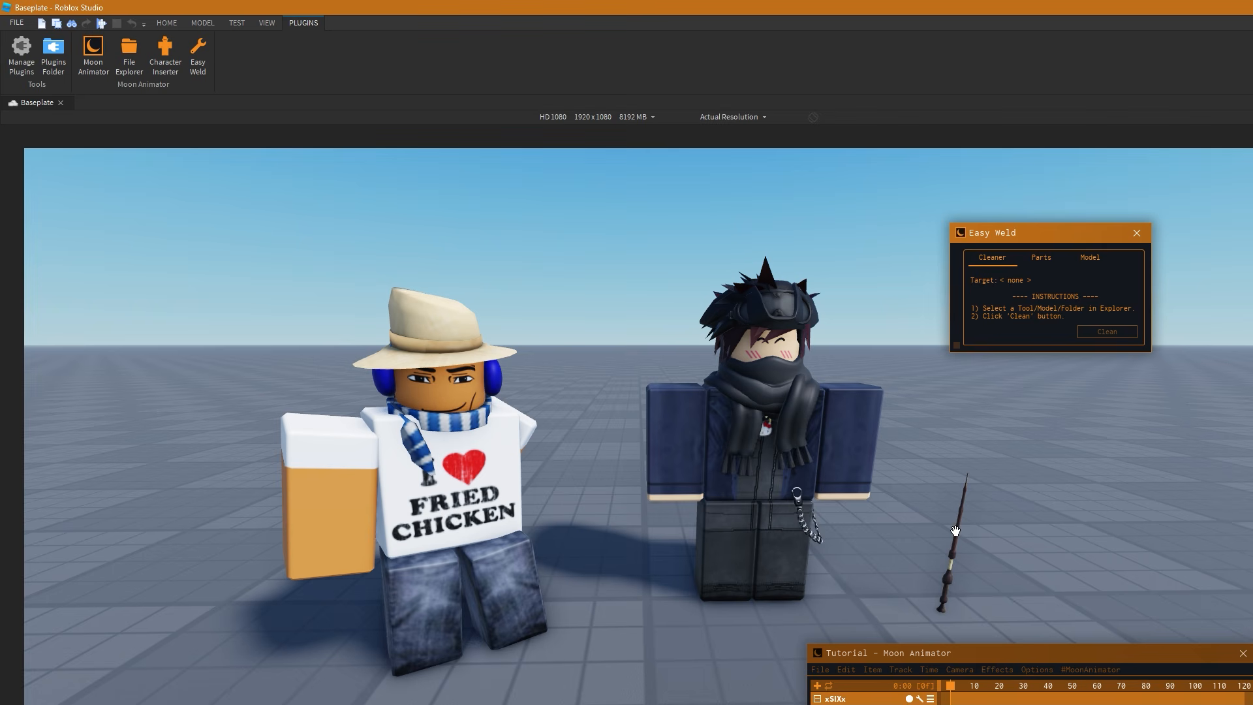
{"action": "left_click", "coordinate": [1107, 332]}
Join the wand's Handle as target part to the dark-clothed character's Right Arm as an animatable Easy Weld joint, and close Easy Weld
{"action": "left_click", "coordinate": [1042, 257]}
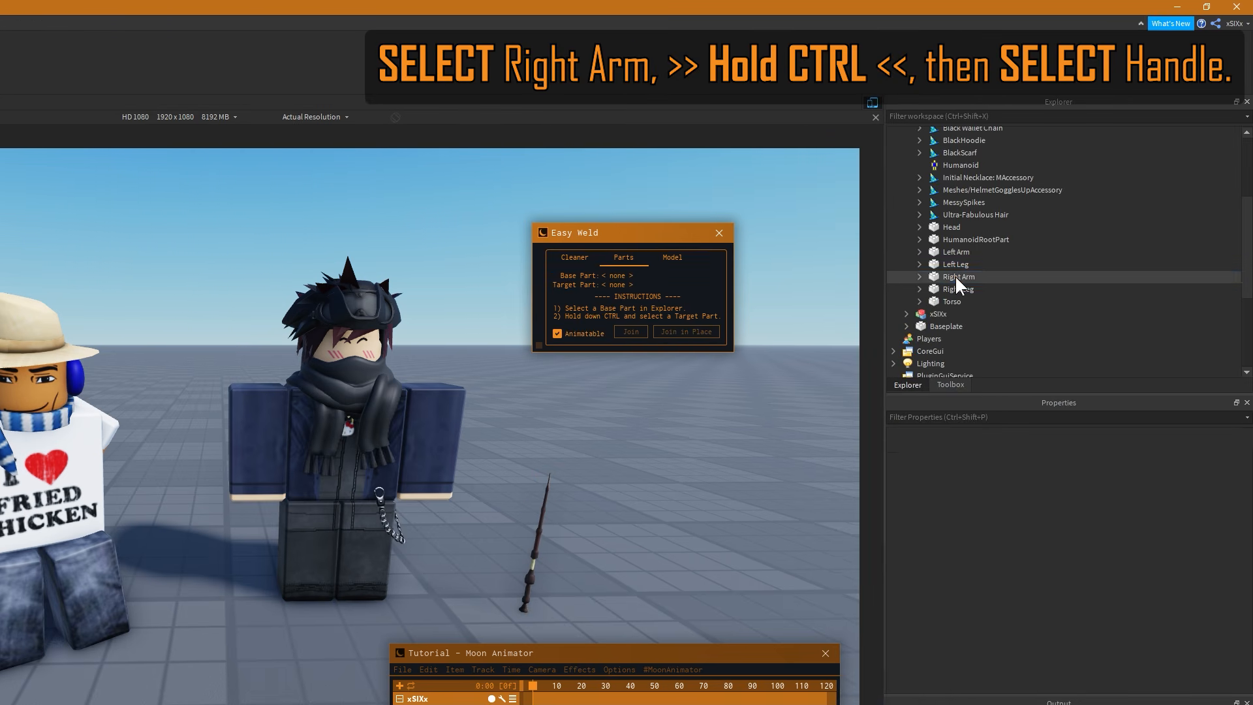
{"action": "left_click", "coordinate": [954, 277]}
{"action": "scroll", "coordinate": [914, 268], "scroll_direction": "up", "scroll_amount": 5}
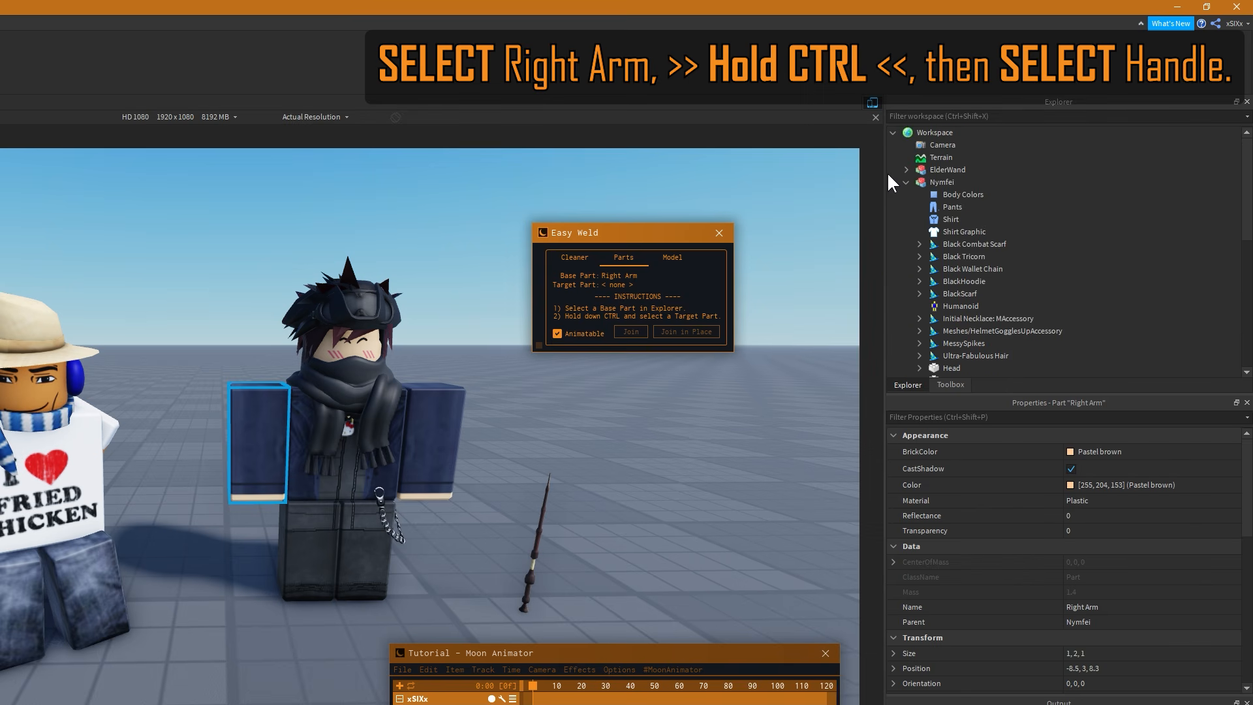
{"action": "left_click", "coordinate": [953, 195], "text": "ctrl"}
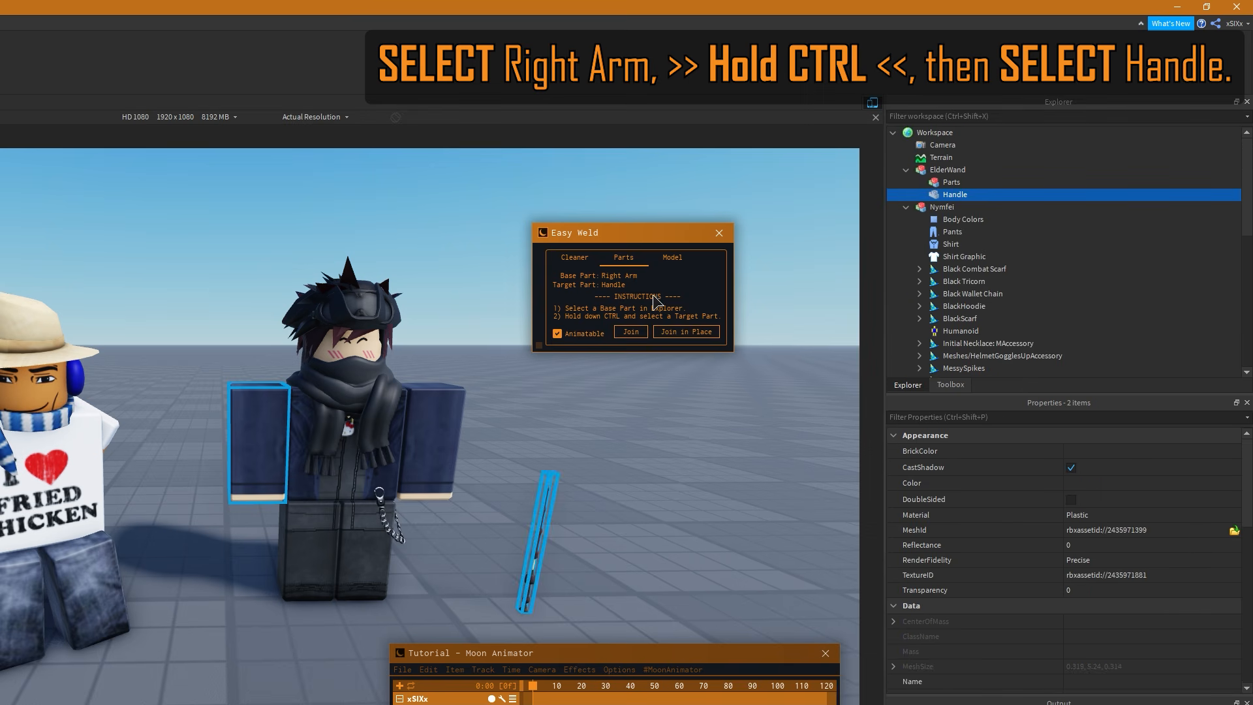
{"action": "left_click", "coordinate": [631, 332]}
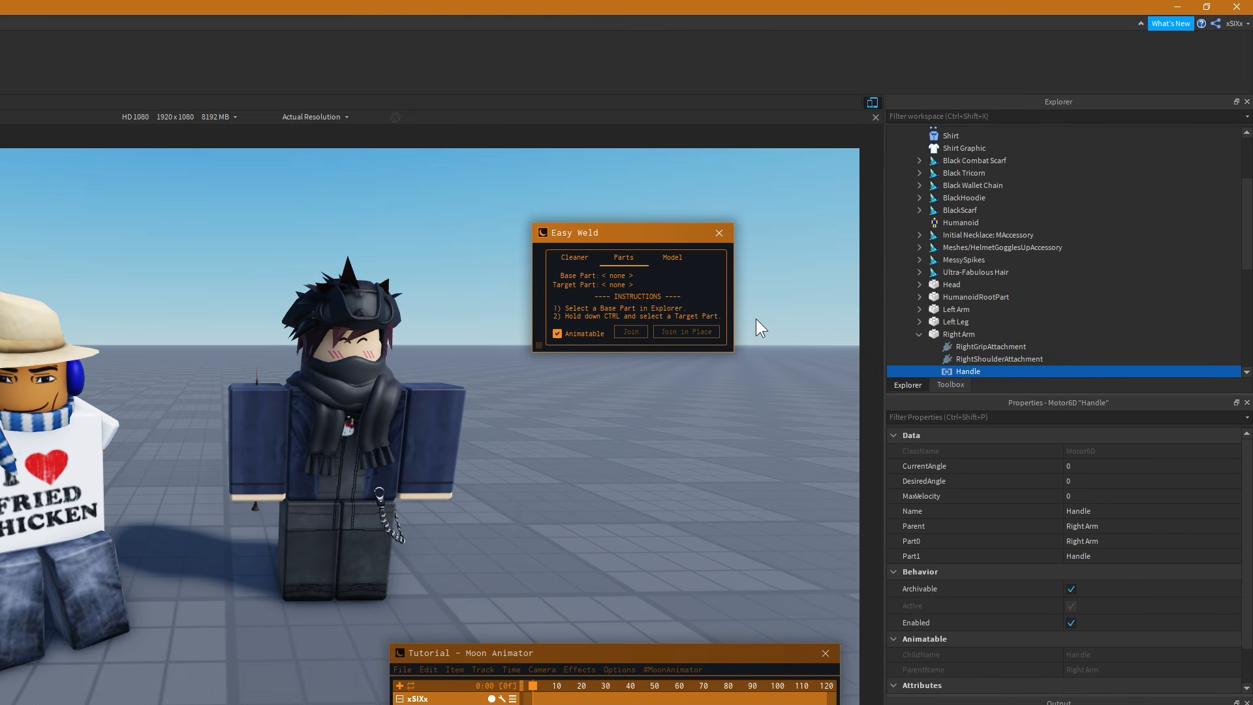
{"action": "left_click", "coordinate": [720, 233]}
Move ElderWand into the dark-clothed character's model in the Explorer and add that character as an item of the animation
{"action": "scroll", "coordinate": [946, 195], "scroll_direction": "up", "scroll_amount": 4}
{"action": "left_click_drag", "start_coordinate": [946, 171], "coordinate": [943, 205]}
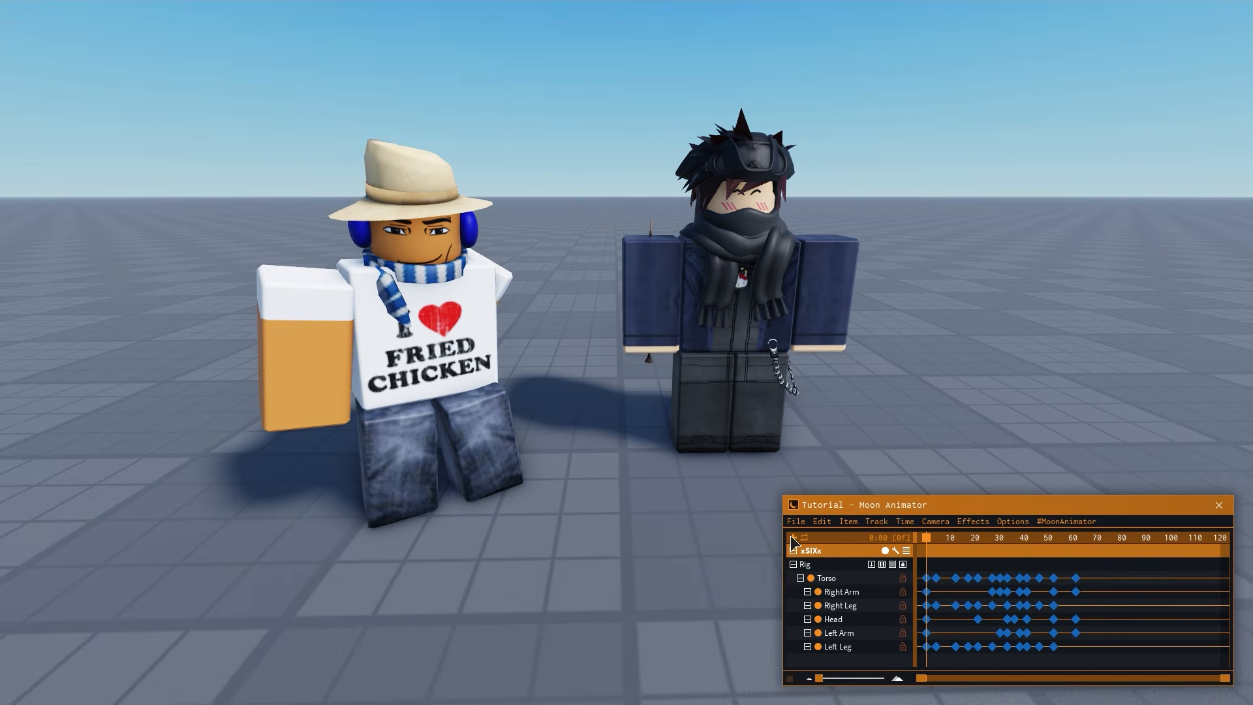
{"action": "left_click", "coordinate": [794, 540]}
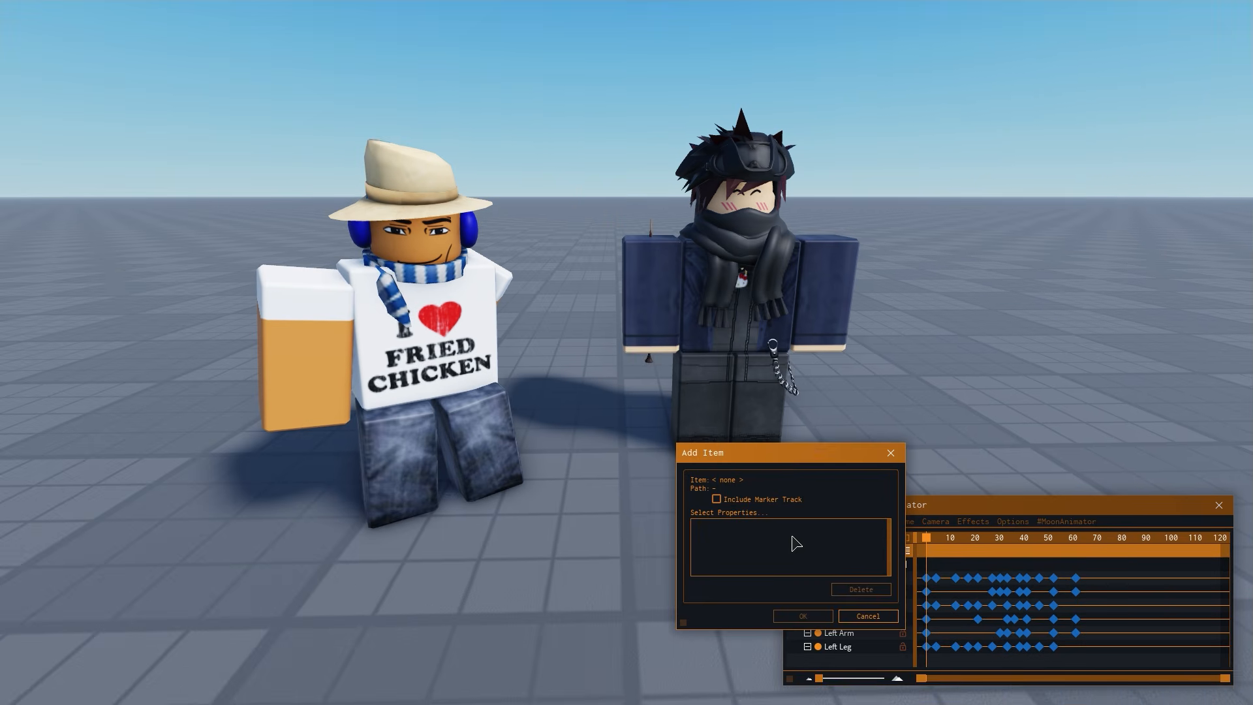
{"action": "left_click", "coordinate": [813, 617]}
Rotate and move the wand's Handle at frame 0 so the wand points forward from the character's right hand
{"action": "left_click", "coordinate": [836, 606]}
{"action": "key", "text": "a"}
{"action": "right_click_drag", "start_coordinate": [781, 367], "coordinate": [781, 367]}
{"action": "key", "text": "e"}
{"action": "left_click_drag", "start_coordinate": [527, 502], "coordinate": [424, 392]}
{"action": "key", "text": "r"}
{"action": "left_click_drag", "start_coordinate": [485, 170], "coordinate": [490, 294]}
{"action": "left_click_drag", "start_coordinate": [701, 429], "coordinate": [691, 427]}
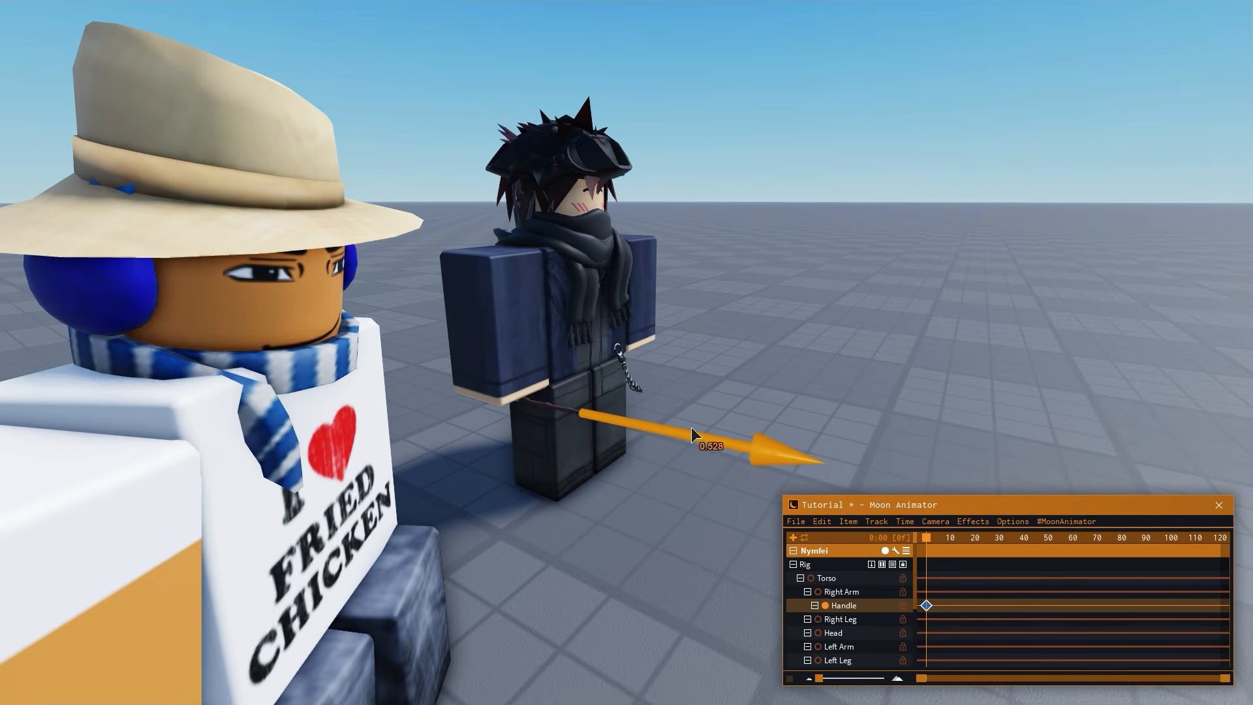
Insert a new block part and place it on the ground in front of the two characters
{"action": "right_click_drag", "start_coordinate": [668, 384], "coordinate": [668, 385]}
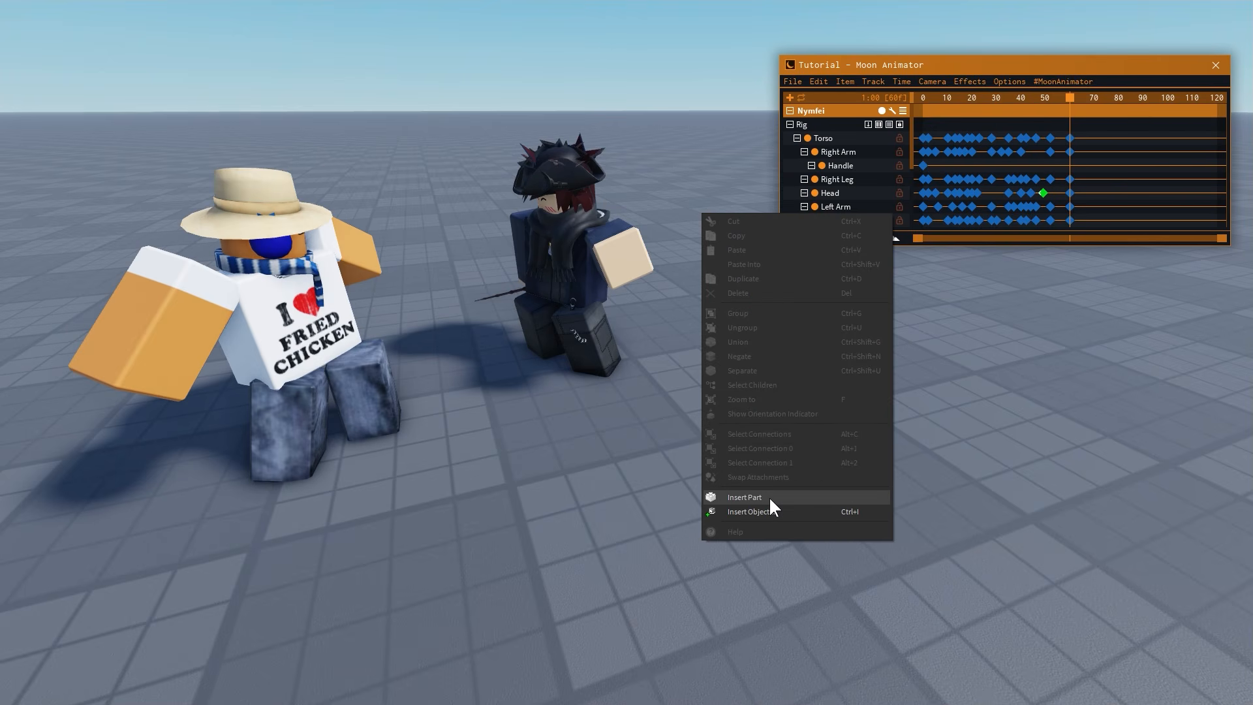
{"action": "left_click", "coordinate": [769, 497]}
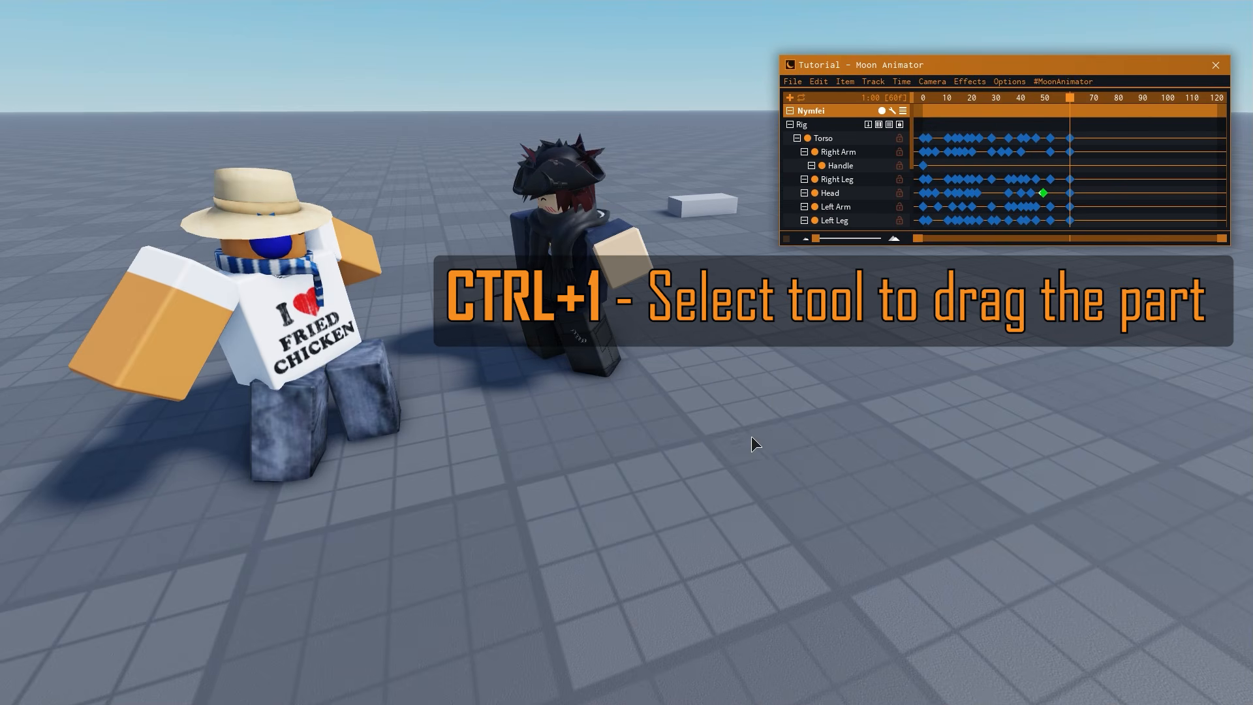
{"action": "left_click_drag", "start_coordinate": [702, 206], "coordinate": [568, 481]}
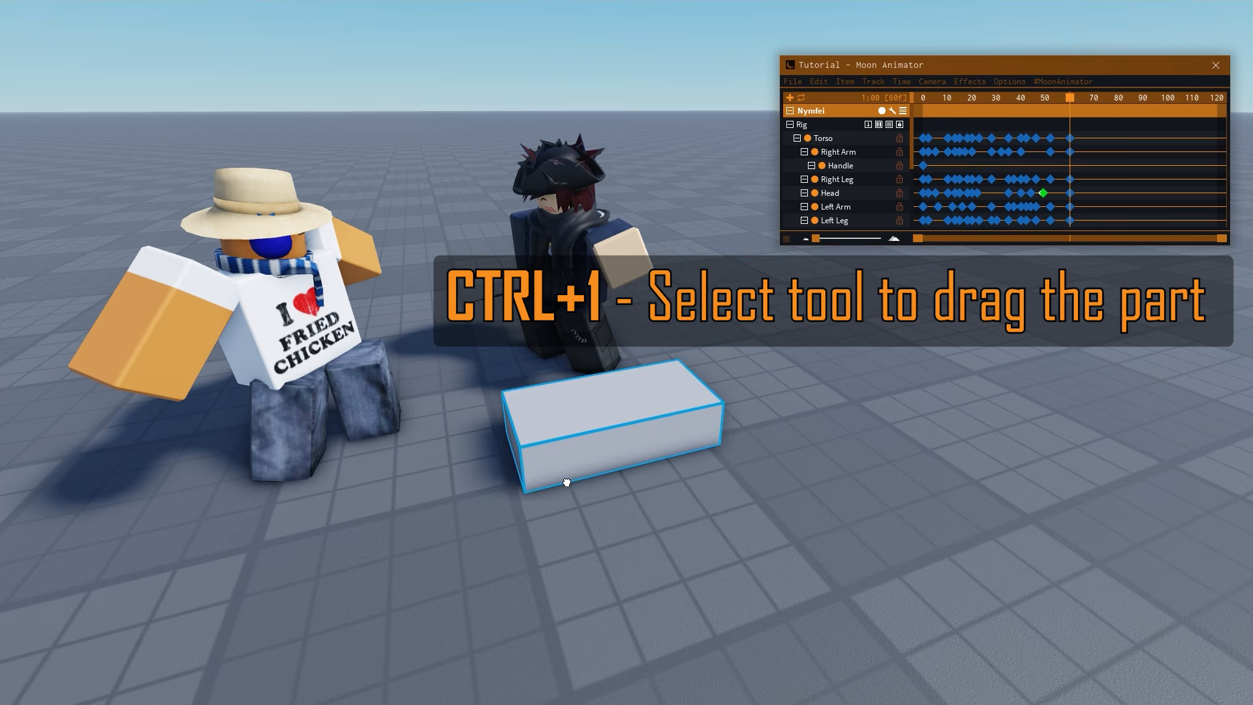
Add the block part to the animation as an item with the CFrame, Color and Size properties
{"action": "left_click", "coordinate": [791, 98]}
{"action": "left_click", "coordinate": [658, 400]}
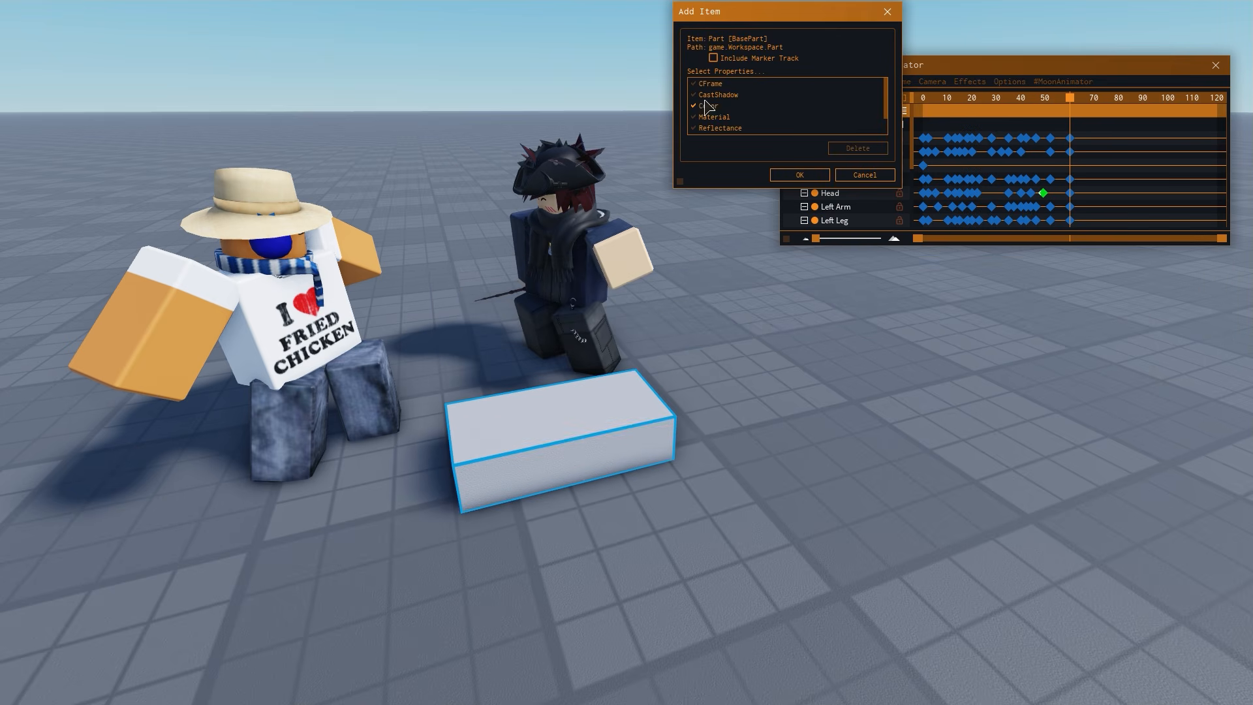
{"action": "left_click", "coordinate": [800, 175]}
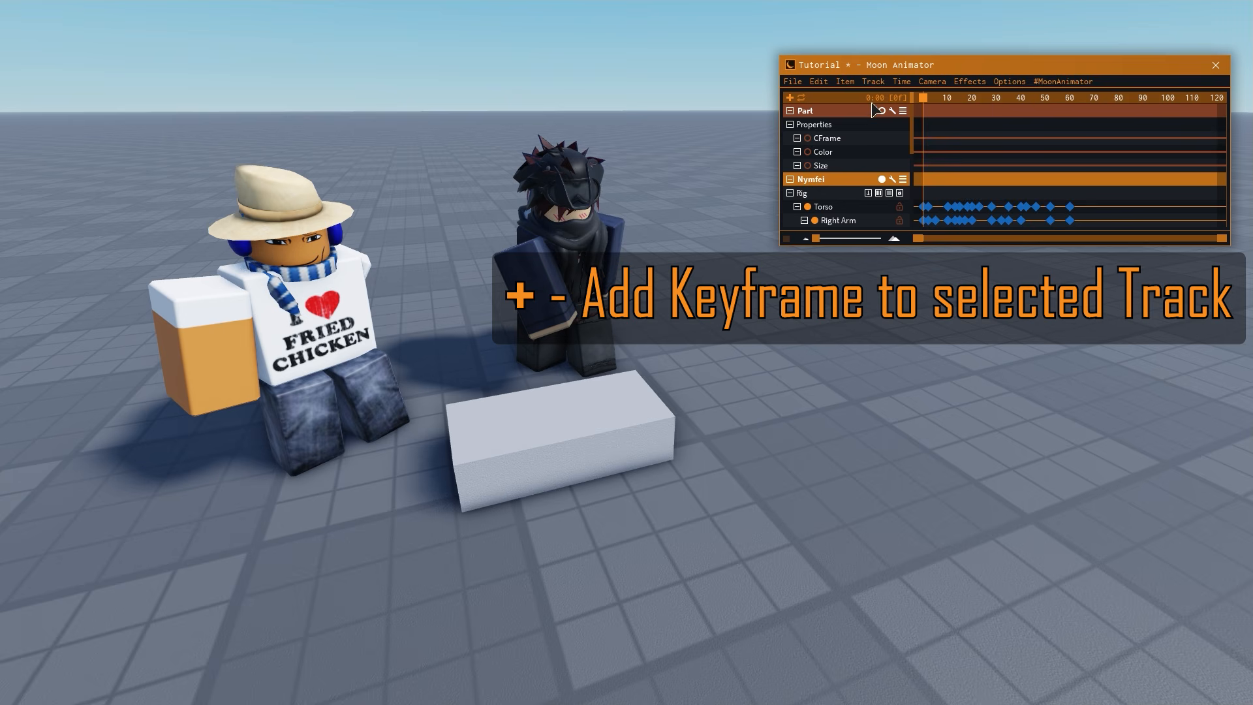
Add a Color keyframe to the part at frame 0 and set its value to red, a50000
{"action": "left_click", "coordinate": [841, 154]}
{"action": "key", "text": "plus"}
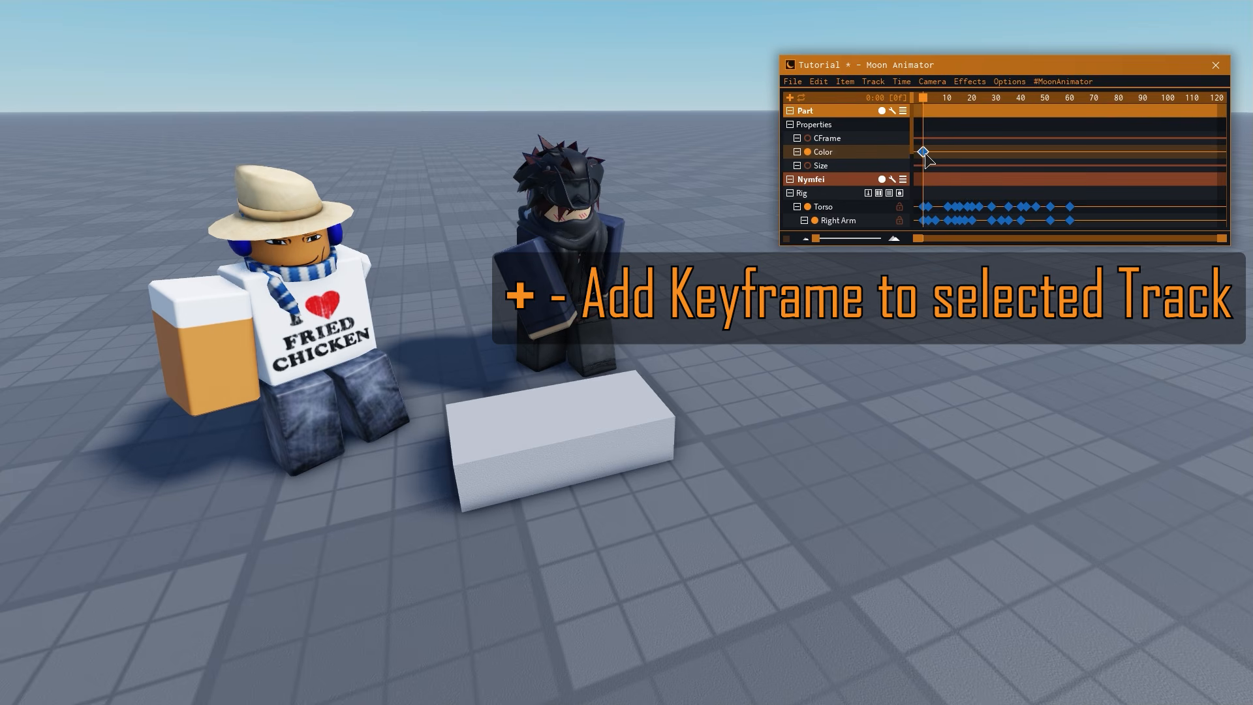
{"action": "key", "text": "7"}
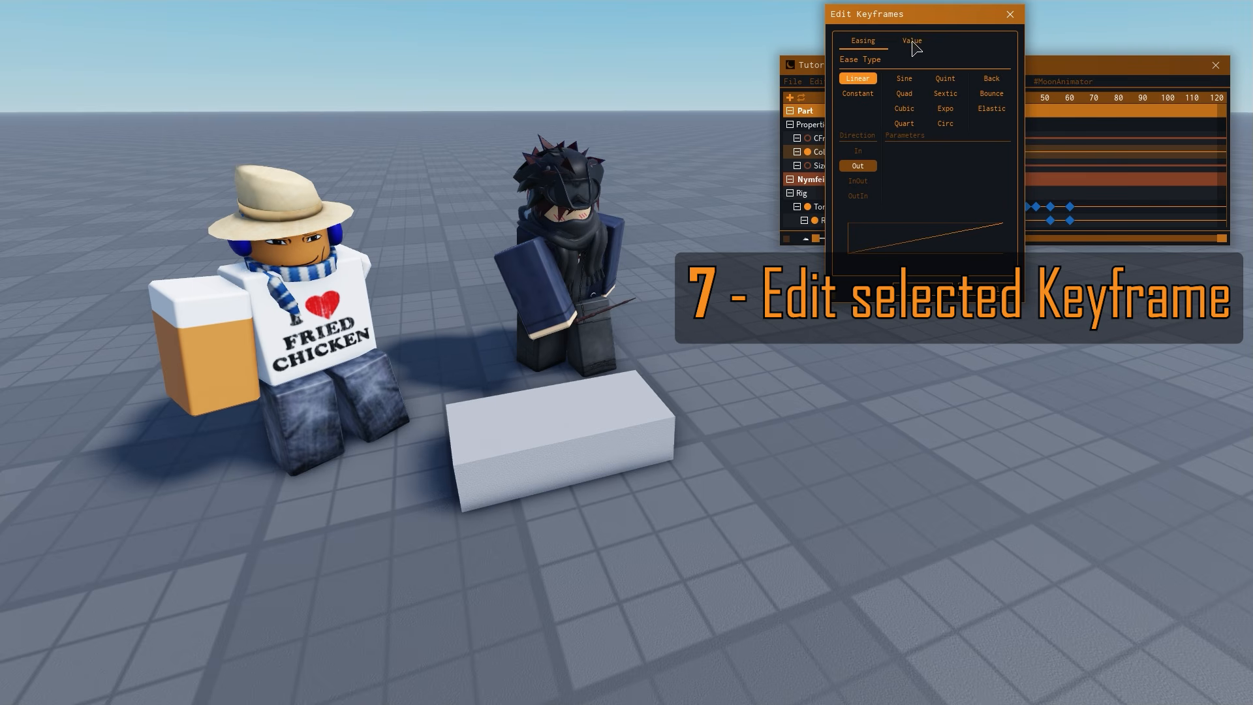
{"action": "left_click", "coordinate": [913, 40]}
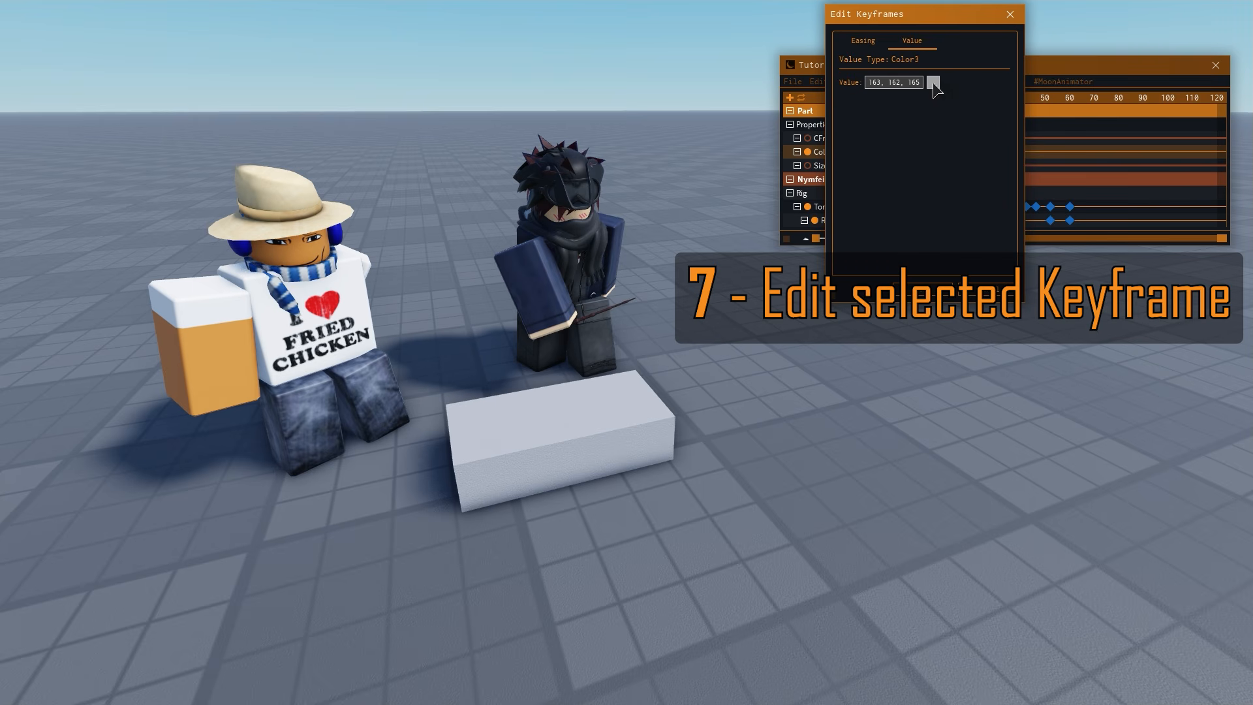
{"action": "left_click", "coordinate": [934, 83]}
{"action": "left_click_drag", "start_coordinate": [930, 87], "coordinate": [1068, 20]}
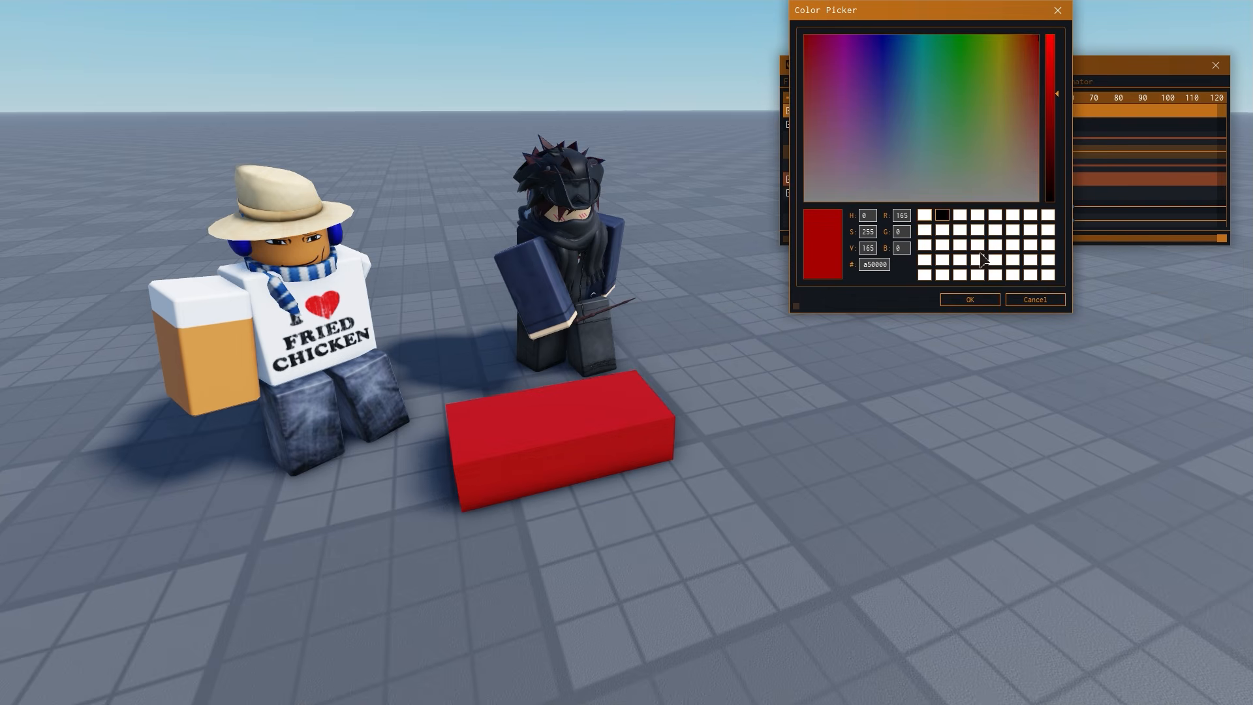
{"action": "left_click", "coordinate": [953, 300]}
{"action": "left_click", "coordinate": [927, 290]}
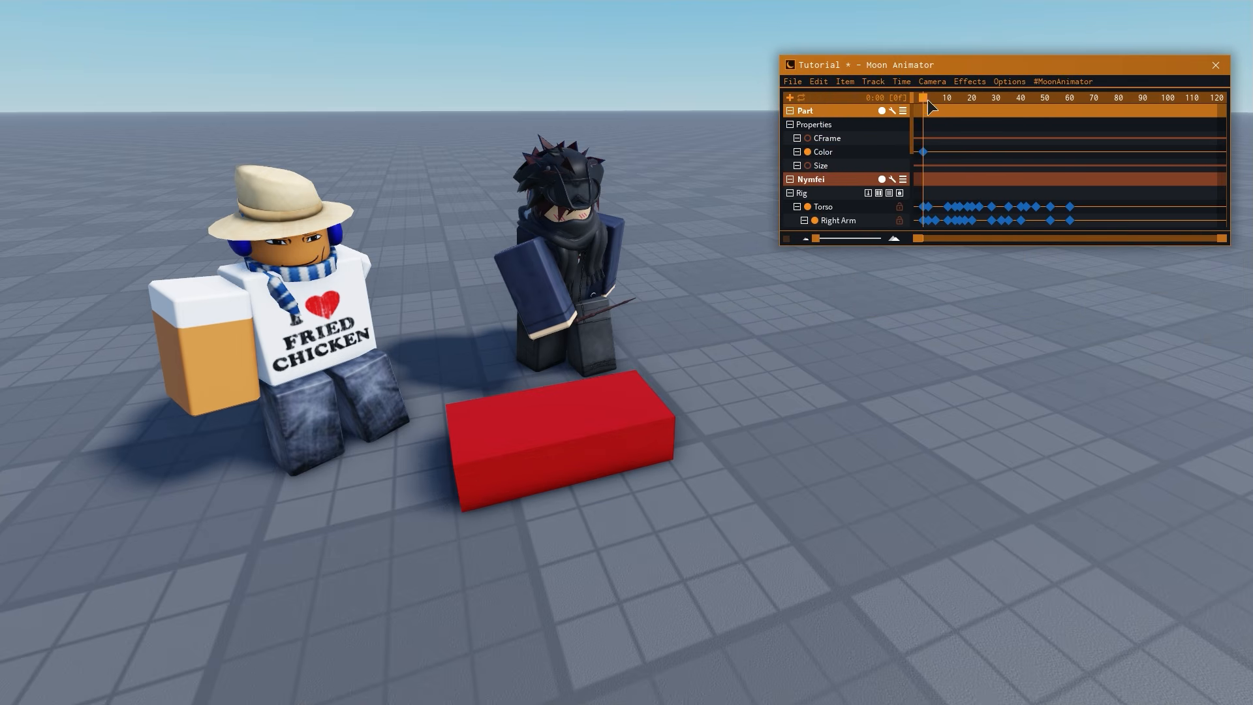
Add a Color keyframe to the part at frame 60, set its value to green 10, 165, 0, and play the animation
{"action": "left_click_drag", "start_coordinate": [927, 102], "coordinate": [1071, 101]}
{"action": "left_click", "coordinate": [855, 158]}
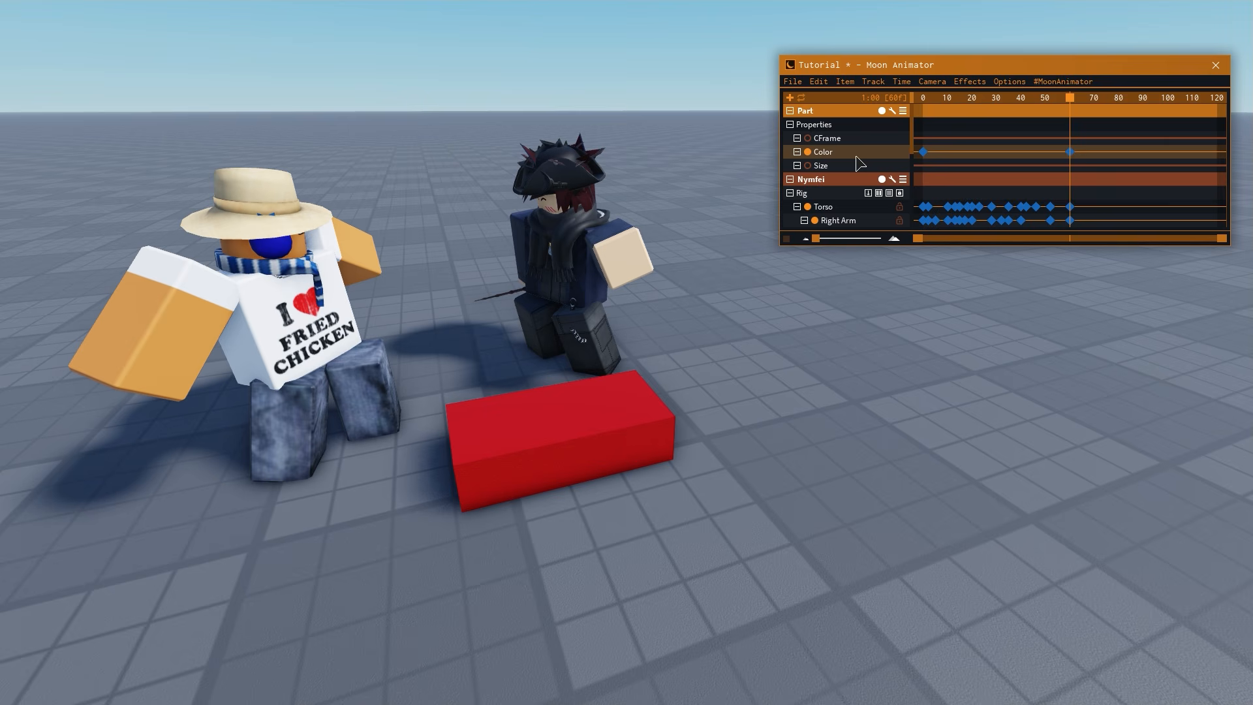
{"action": "double_click", "coordinate": [1071, 151]}
{"action": "left_click", "coordinate": [1074, 158]}
{"action": "left_click", "coordinate": [1114, 59]}
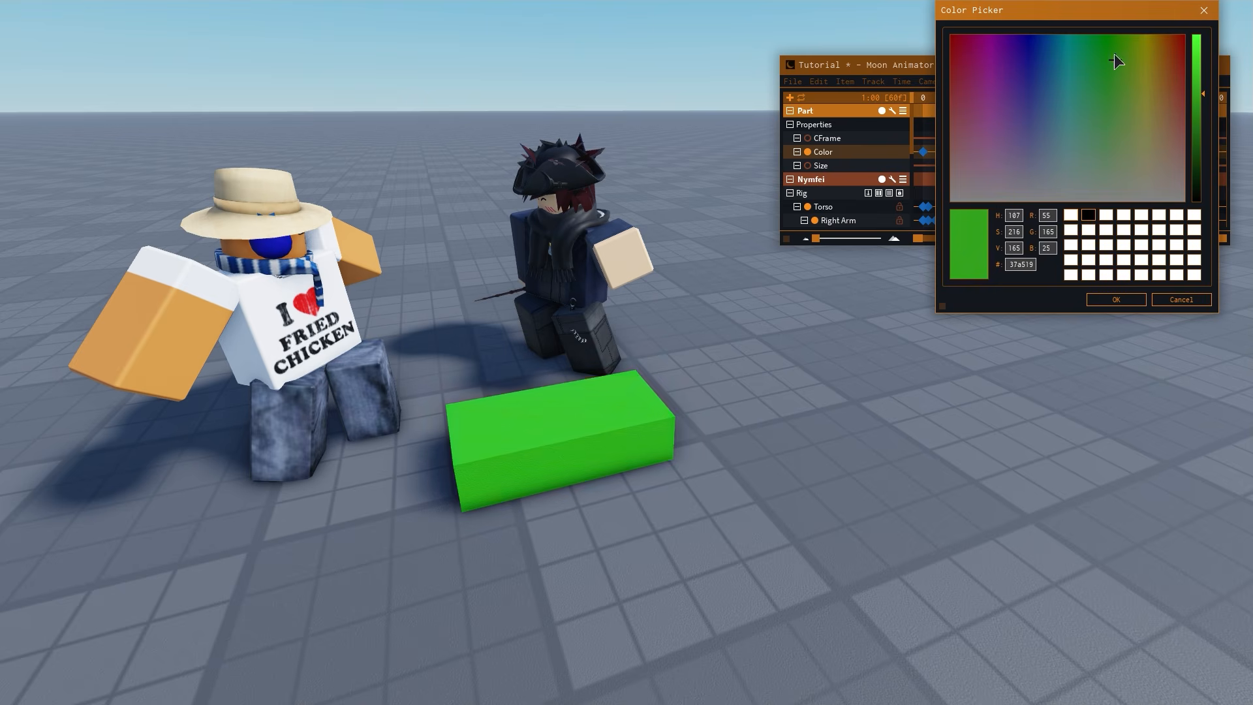
{"action": "left_click", "coordinate": [1120, 298]}
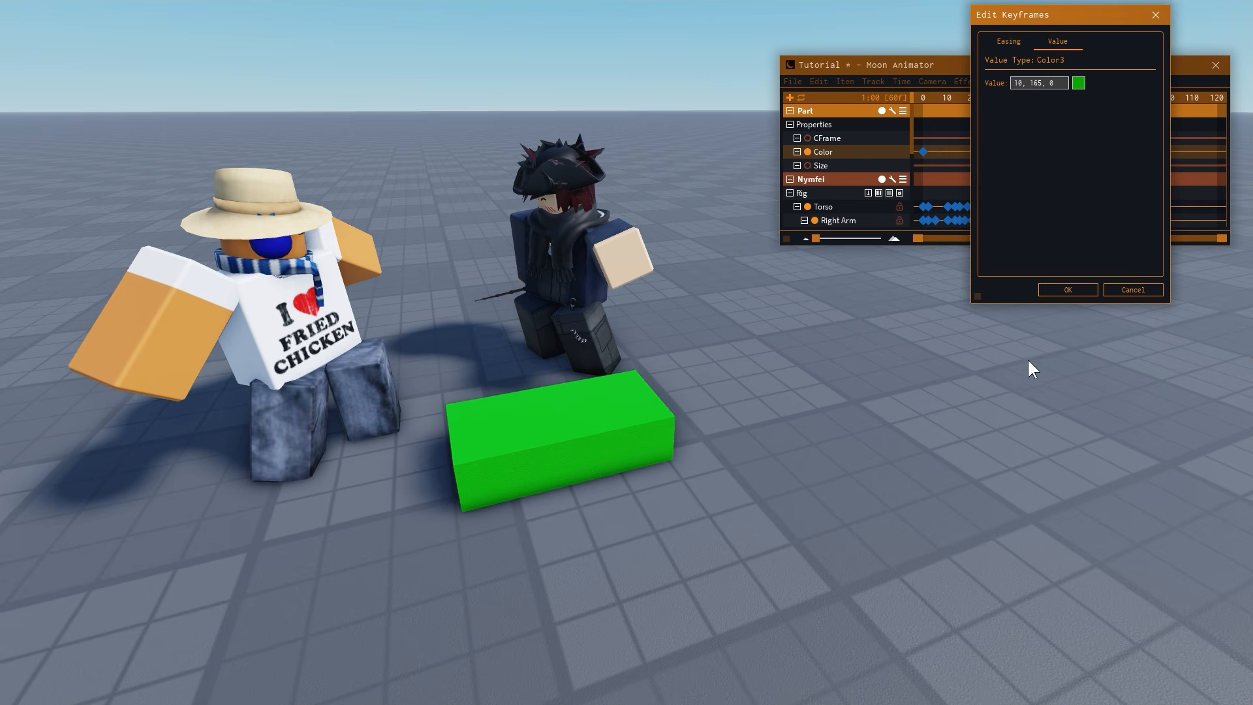
{"action": "left_click", "coordinate": [1068, 291]}
{"action": "key", "text": "space"}
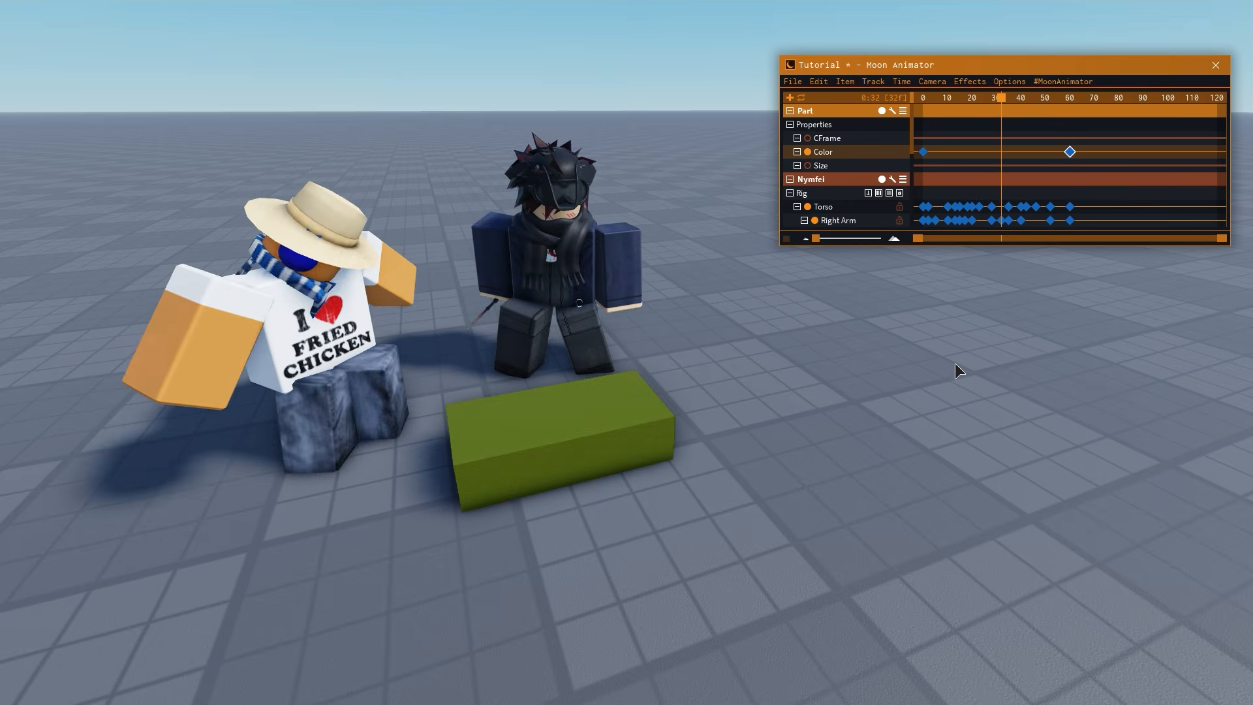
{"action": "key", "text": "space"}
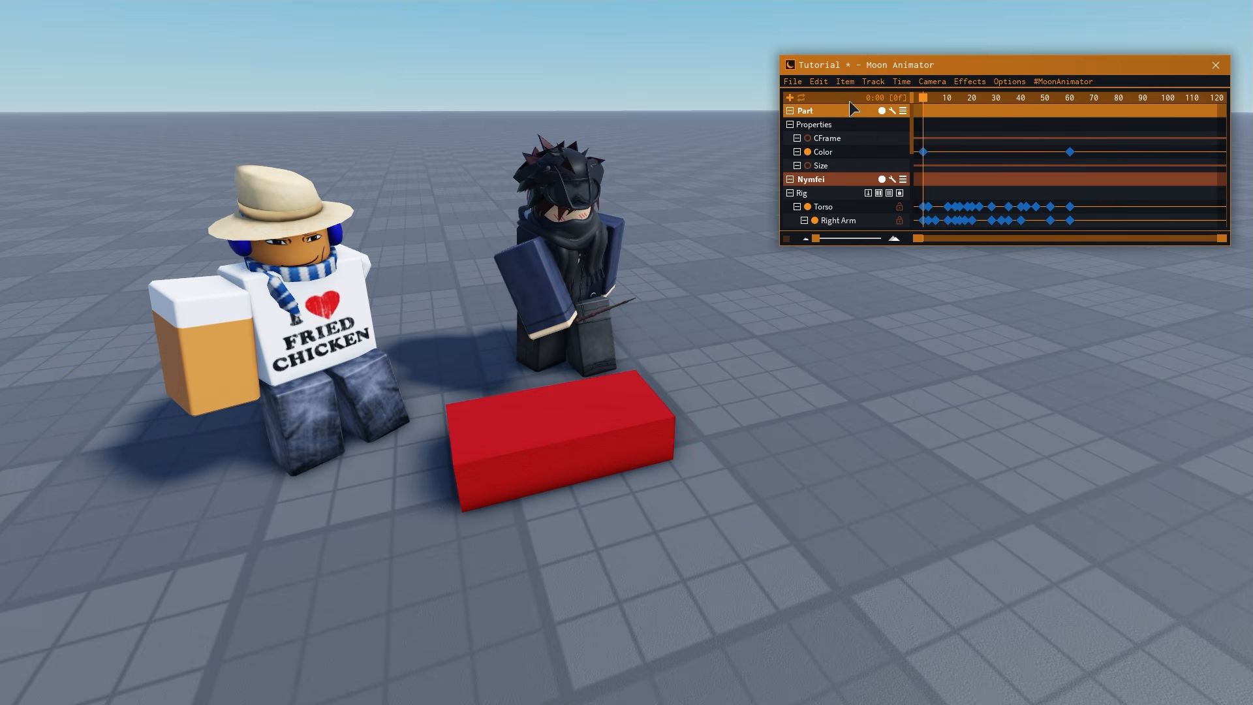
Shrink the red part to a small block at frame 0, and rotate and move it in front of the characters
{"action": "left_click", "coordinate": [841, 140]}
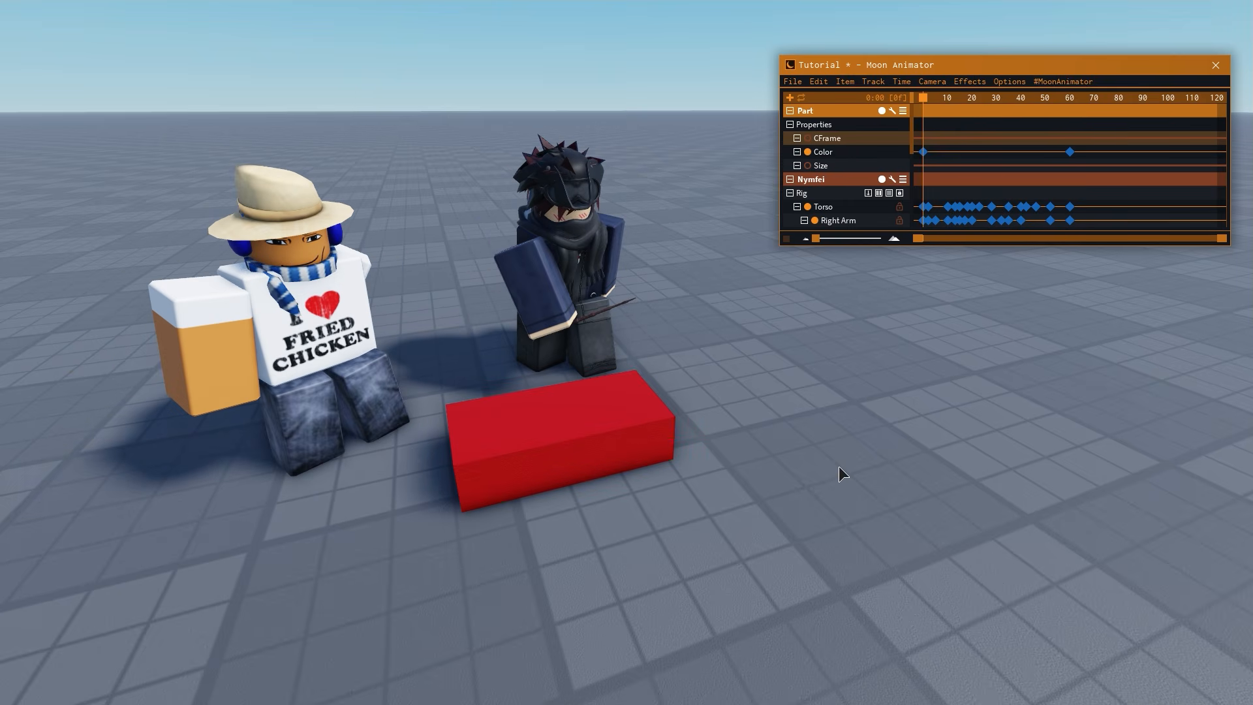
{"action": "key", "text": "ctrl+3"}
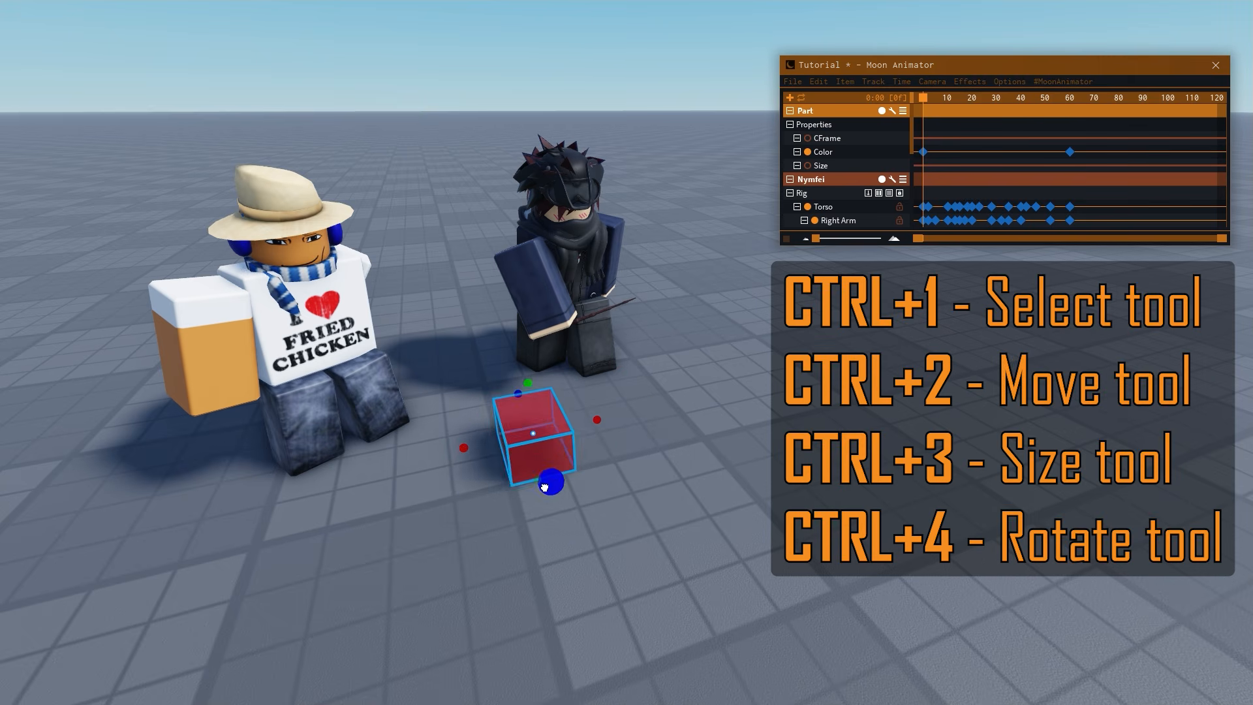
{"action": "scroll", "coordinate": [570, 307], "scroll_direction": "up", "scroll_amount": 5}
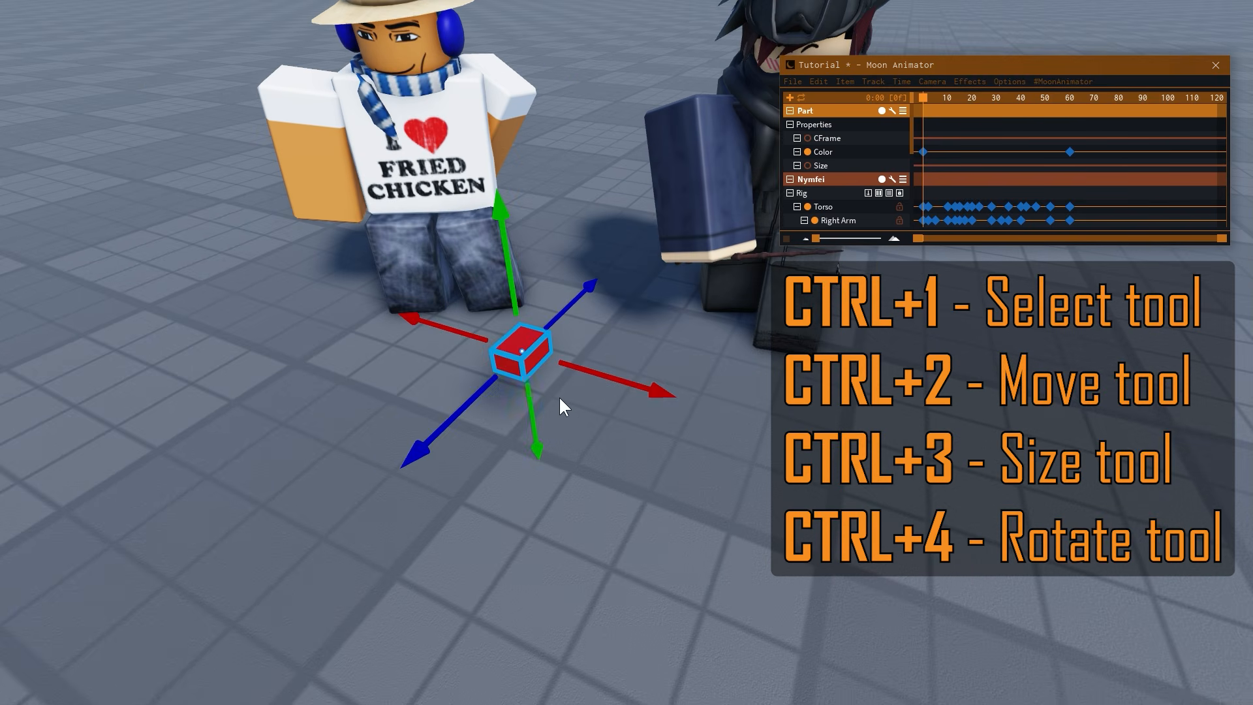
{"action": "key", "text": "ctrl+4"}
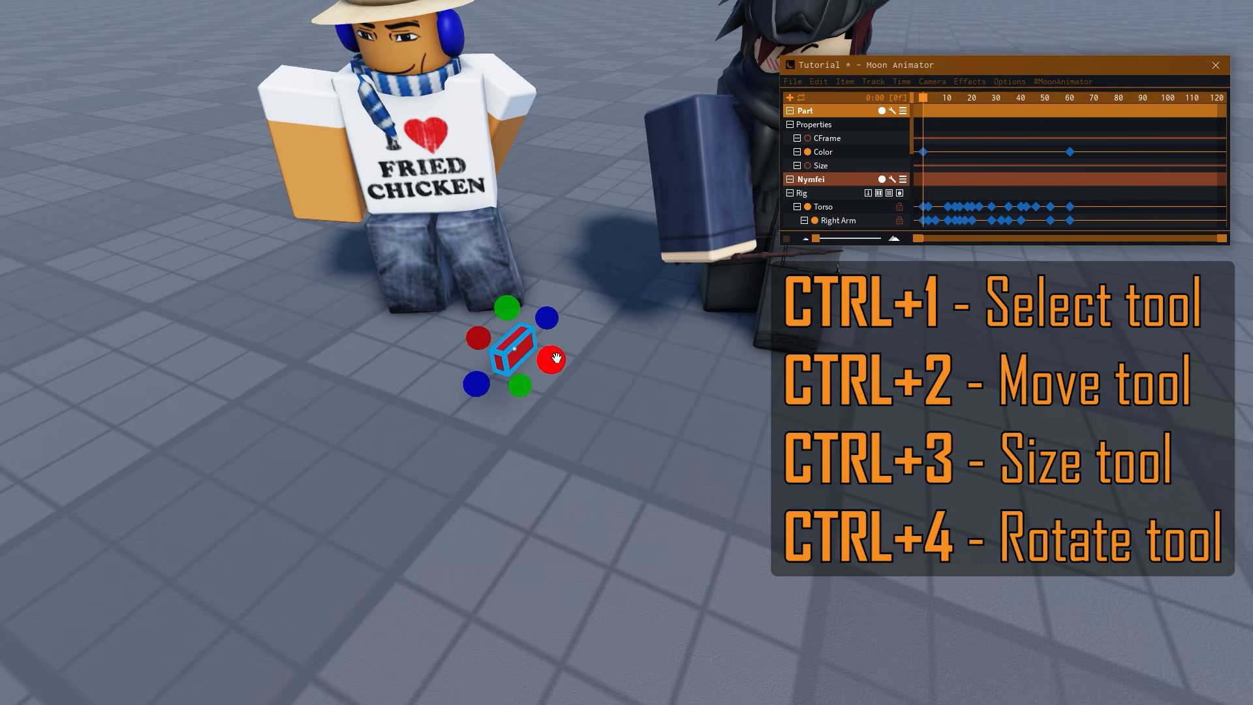
{"action": "key", "text": "ctrl+1"}
{"action": "key", "text": "ctrl+2"}
{"action": "left_click_drag", "start_coordinate": [575, 407], "coordinate": [635, 428]}
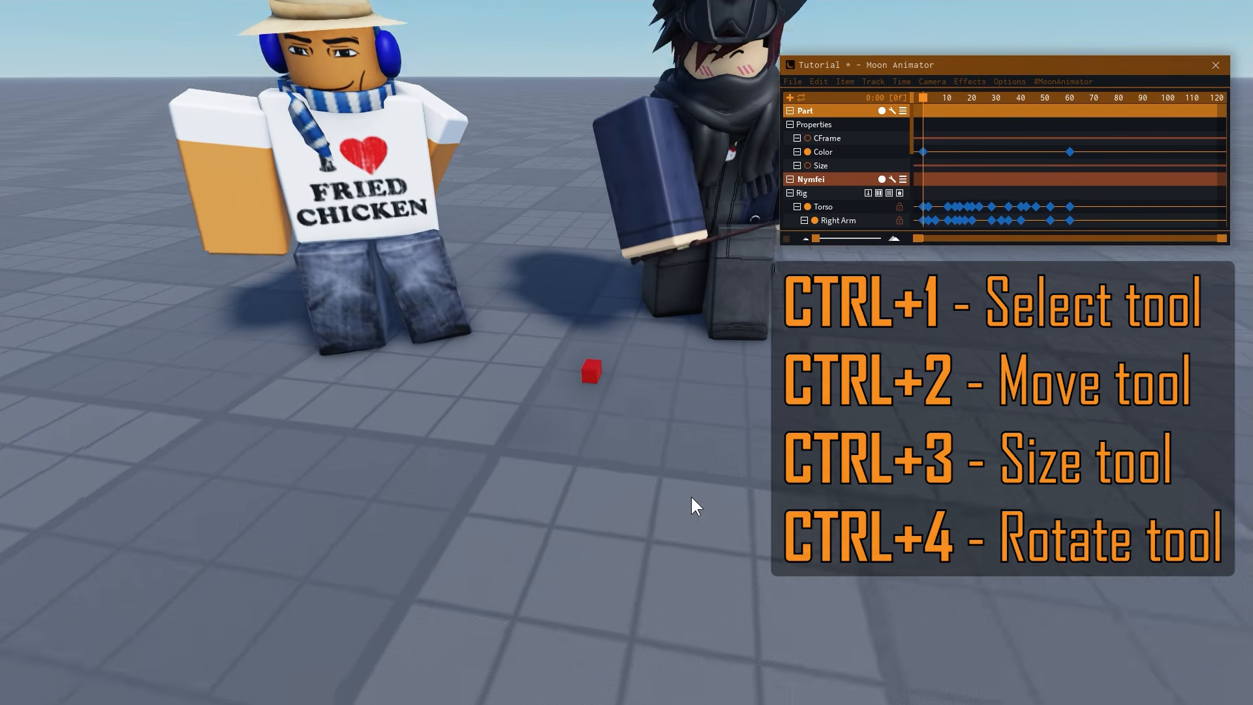
{"action": "right_click_drag", "start_coordinate": [692, 500], "coordinate": [718, 457]}
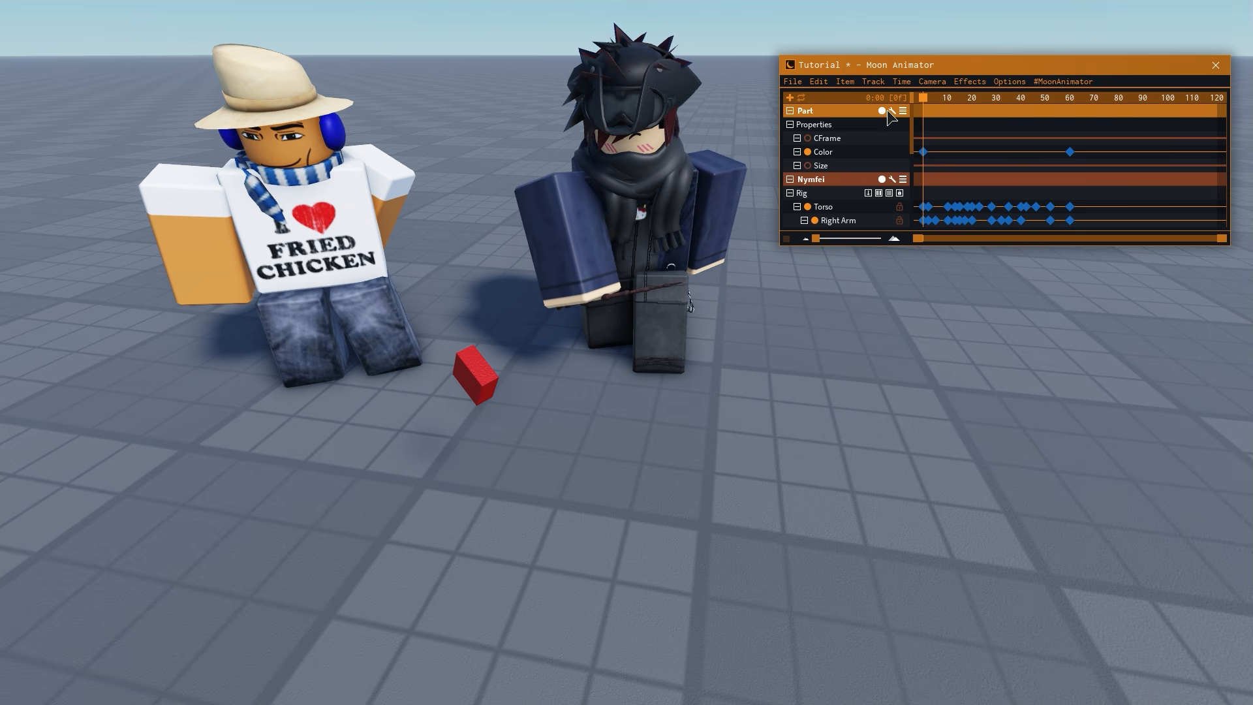
Add CFrame and Size keyframes to the part at frame 0
{"action": "key", "text": "plus"}
{"action": "left_click", "coordinate": [876, 166]}
{"action": "key", "text": "plus"}
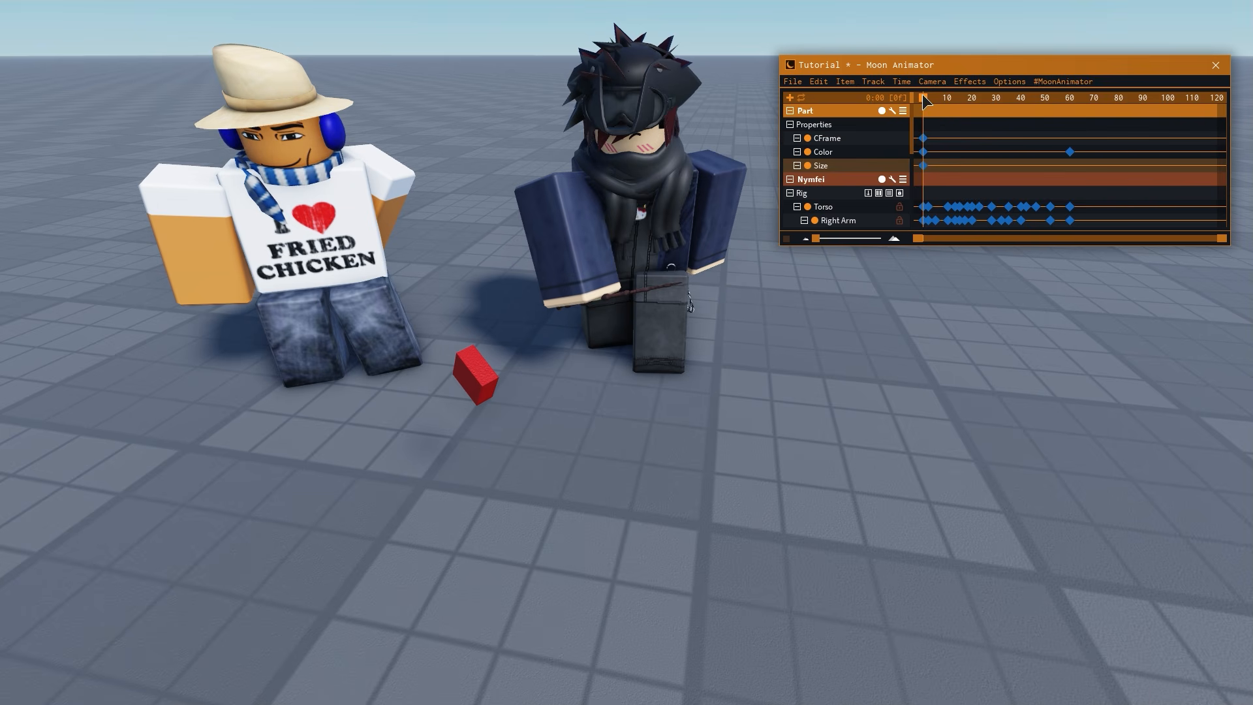
Reshape the part into a tilted cube at frame 60, keyframe its CFrame and Size there, and play the animation
{"action": "left_click_drag", "start_coordinate": [924, 98], "coordinate": [1070, 99]}
{"action": "left_click", "coordinate": [493, 385]}
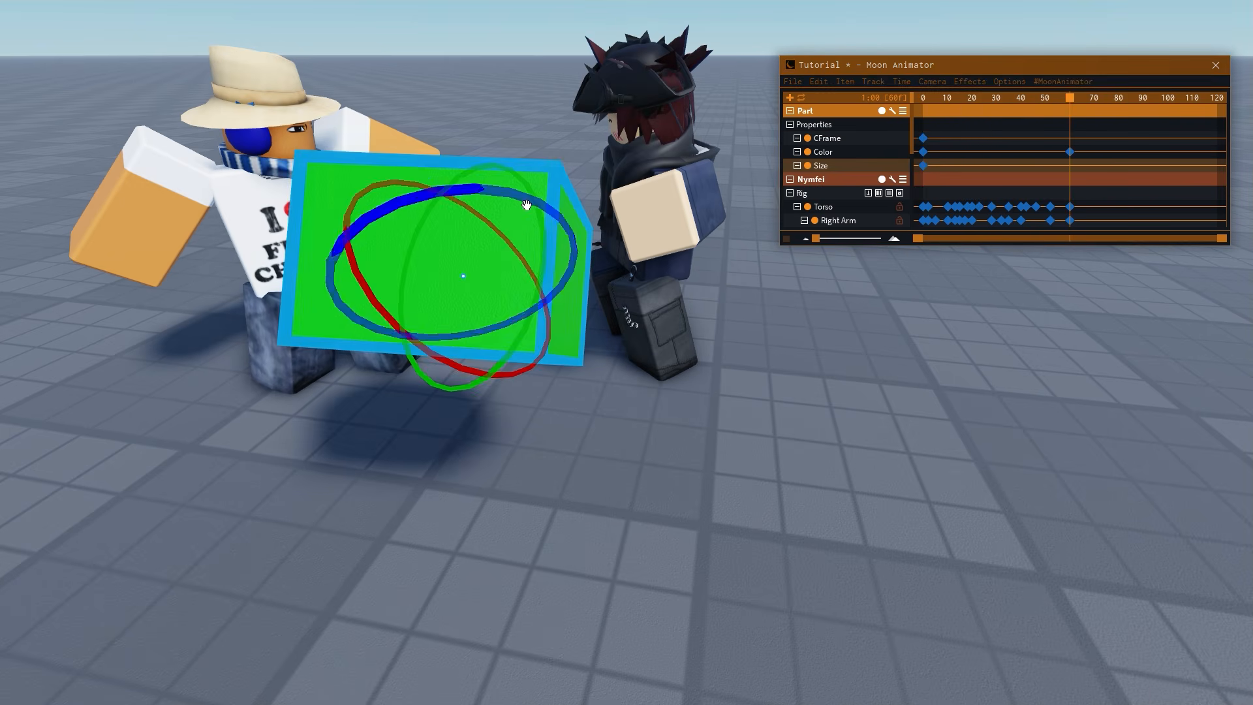
{"action": "key", "text": "ctrl+3"}
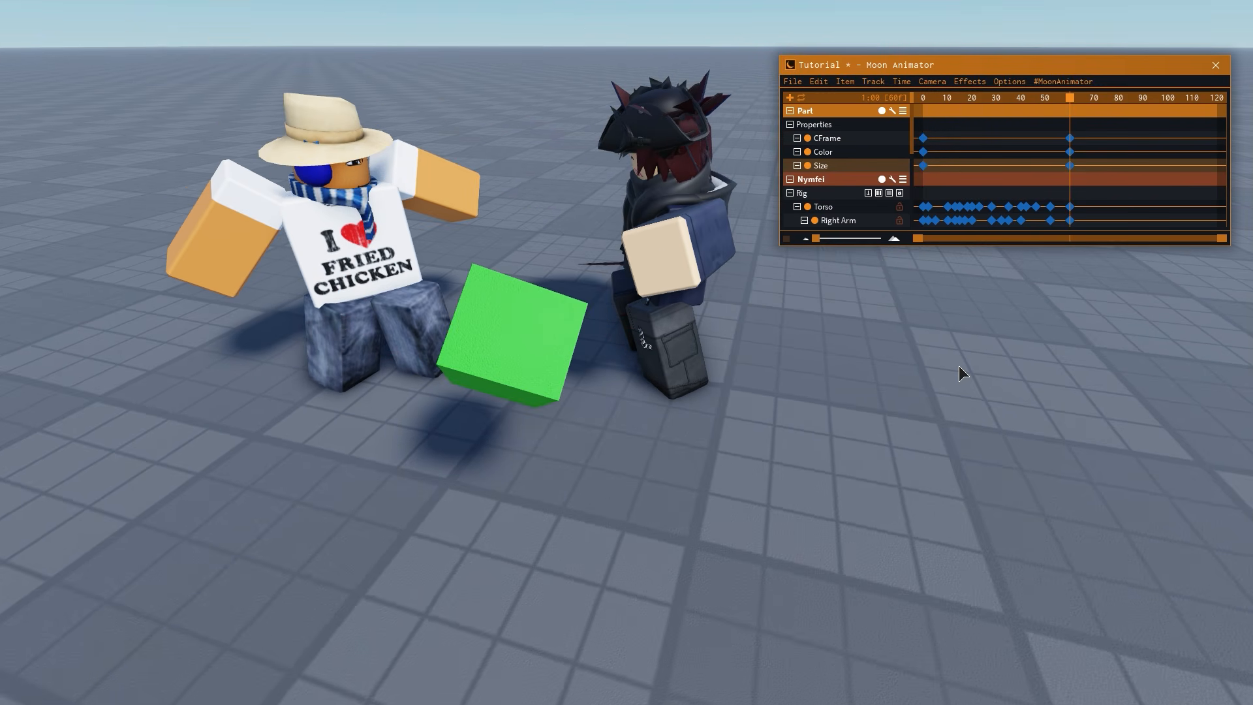
{"action": "key", "text": "space"}
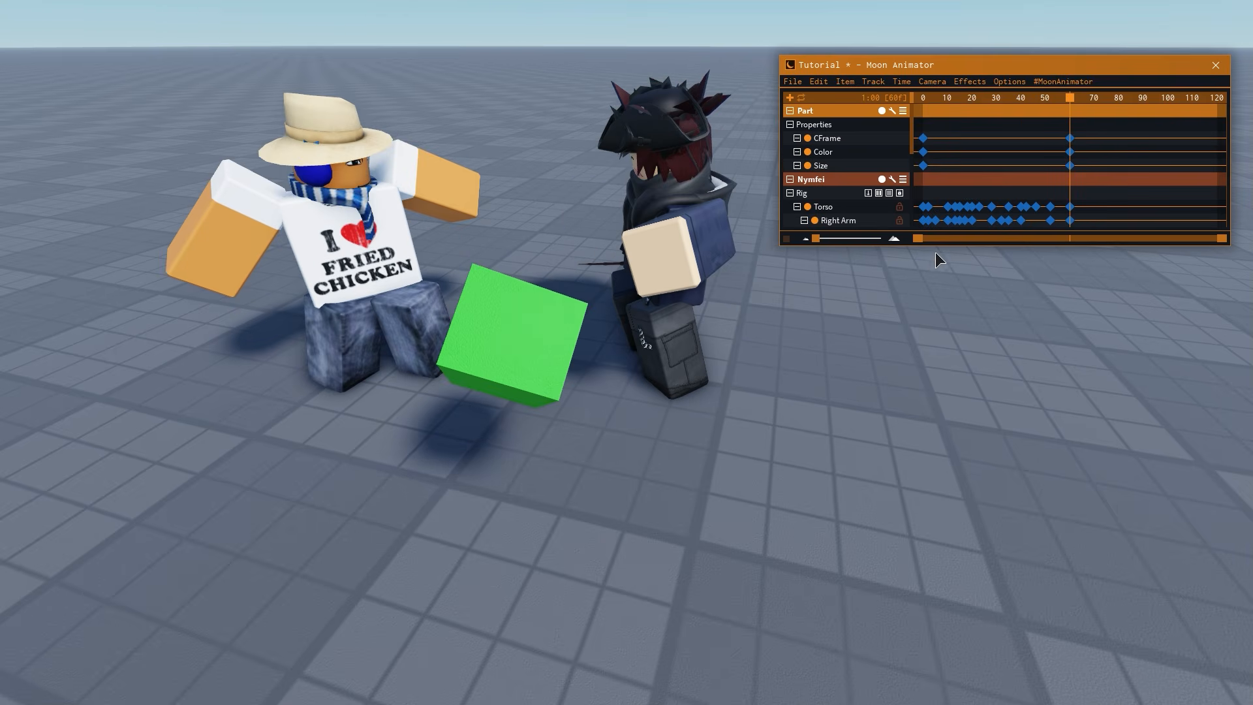
Set the easing of the part's CFrame and Size keyframes at frame 0 to Elastic
{"action": "left_click", "coordinate": [923, 138]}
{"action": "left_click", "coordinate": [923, 166], "text": "ctrl"}
{"action": "key", "text": "7"}
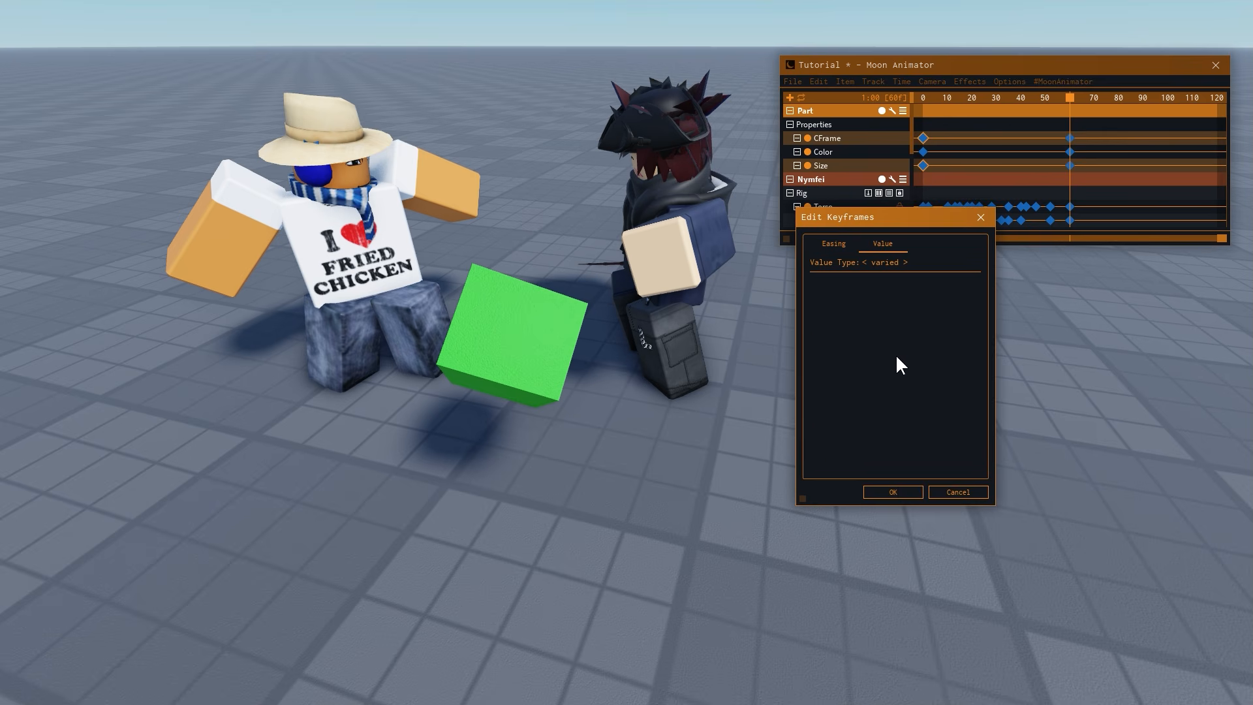
{"action": "left_click", "coordinate": [845, 245]}
{"action": "left_click", "coordinate": [962, 311]}
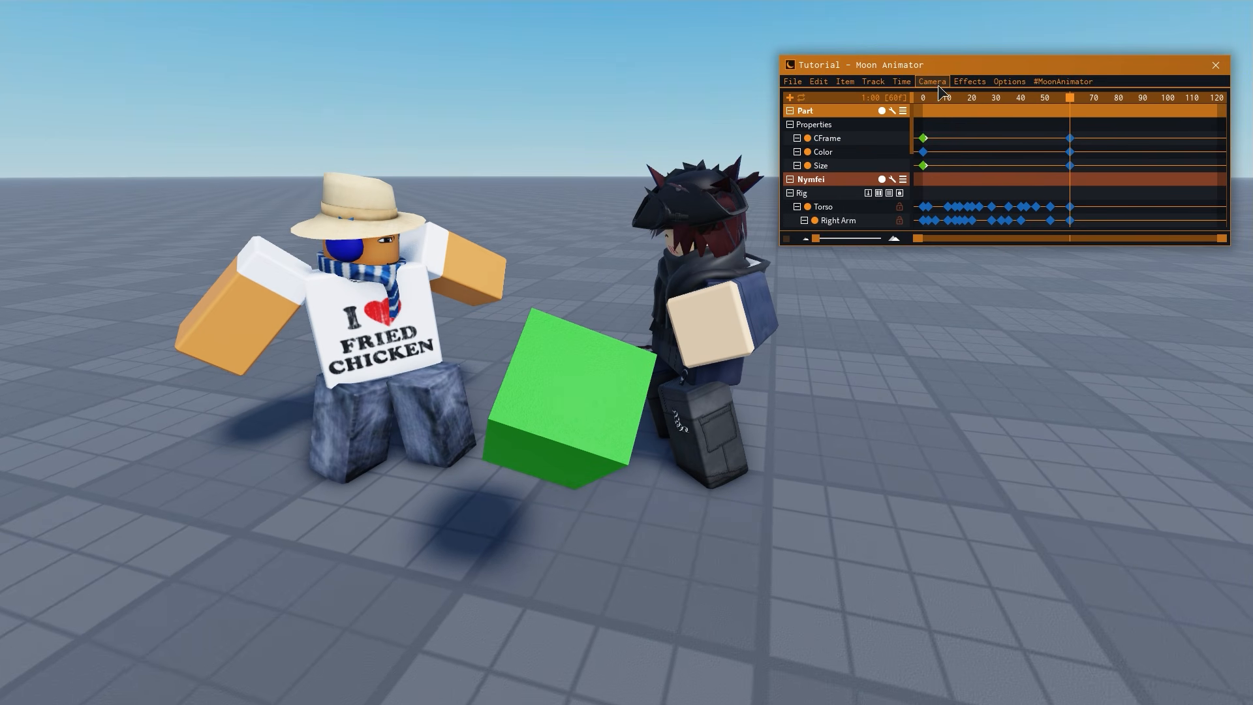
Add the camera to the timeline and give its FieldOfView track a keyframe at frame 0
{"action": "left_click", "coordinate": [939, 85]}
{"action": "left_click", "coordinate": [943, 105]}
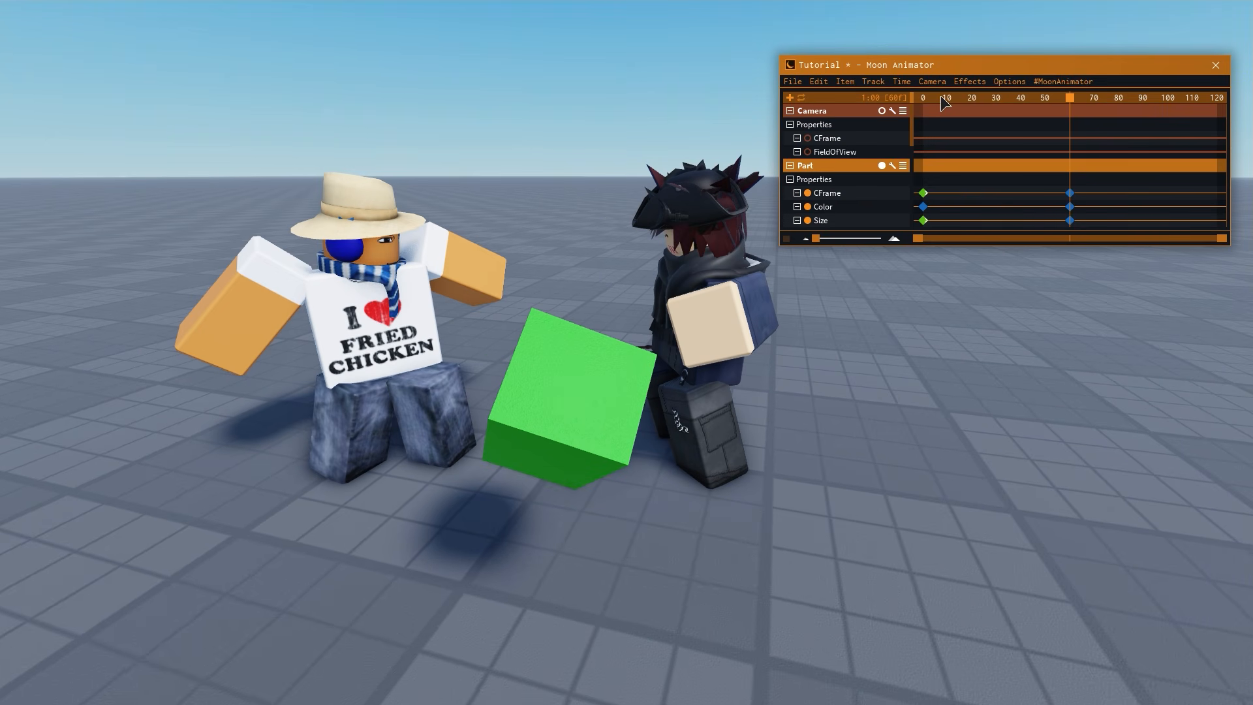
{"action": "left_click_drag", "start_coordinate": [1071, 98], "coordinate": [903, 112]}
{"action": "left_click", "coordinate": [878, 155]}
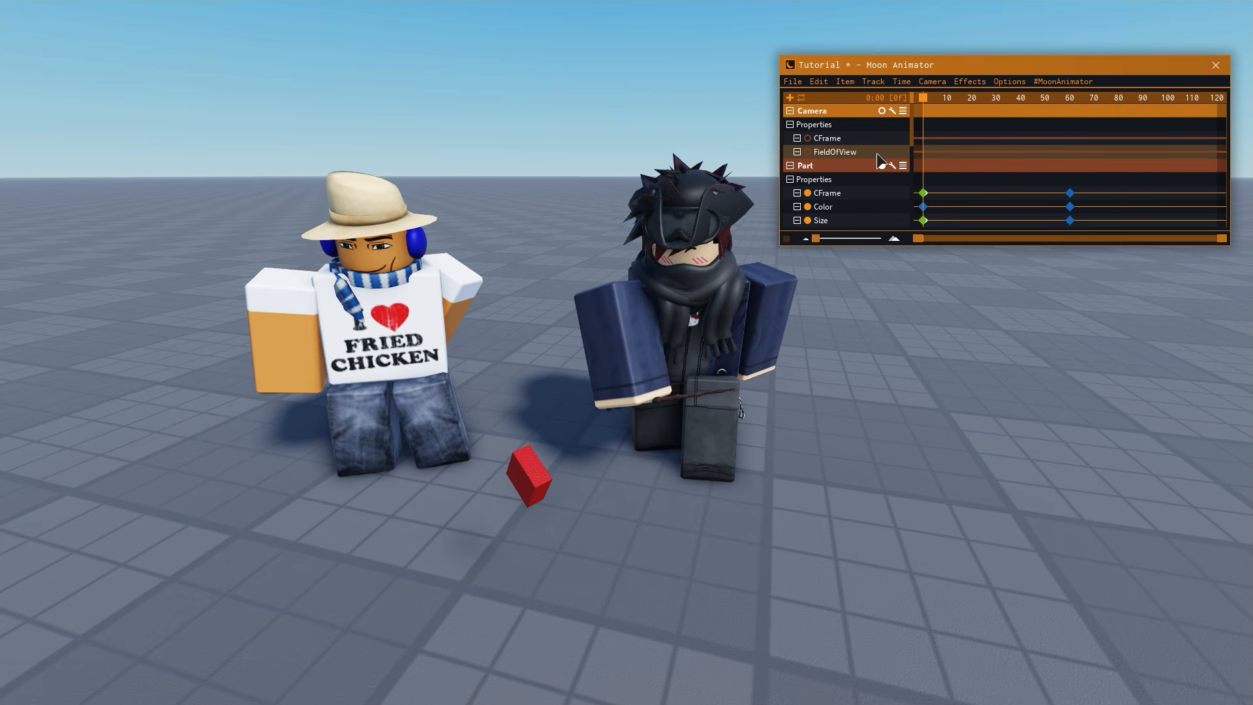
{"action": "key", "text": "plus"}
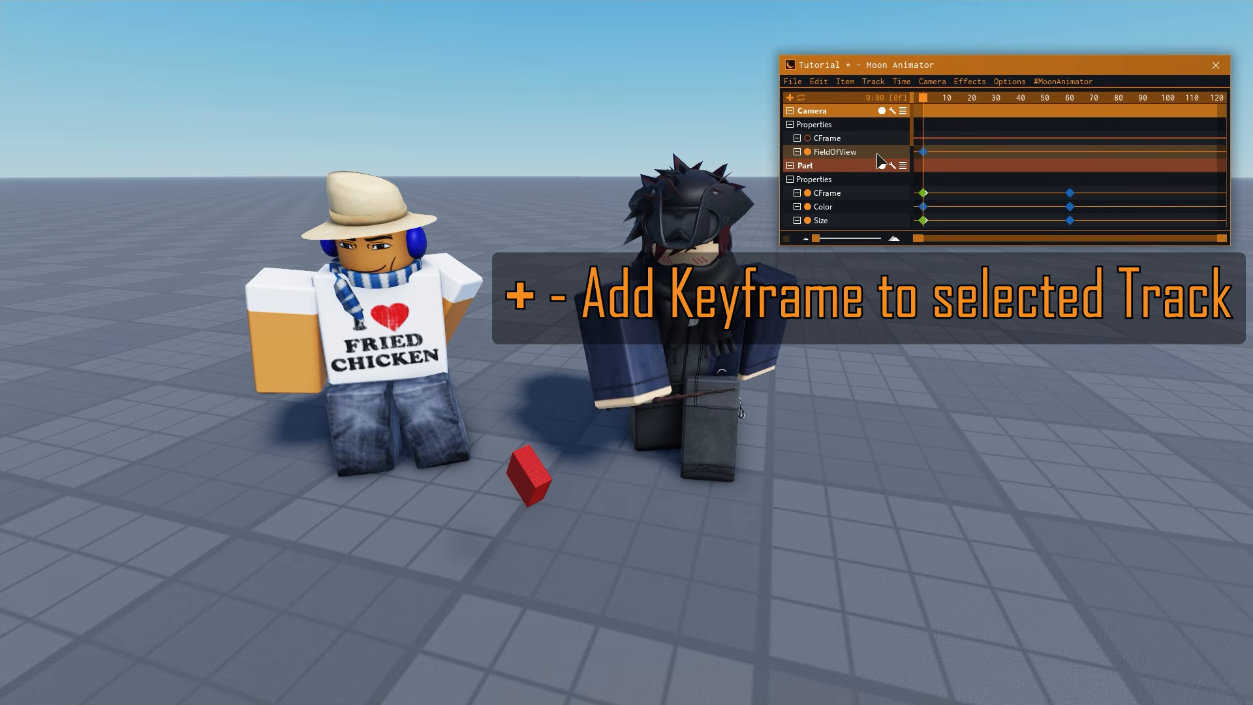
Set the value of the camera's FieldOfView keyframe at frame 0 to 42
{"action": "left_click", "coordinate": [925, 153]}
{"action": "key", "text": "7"}
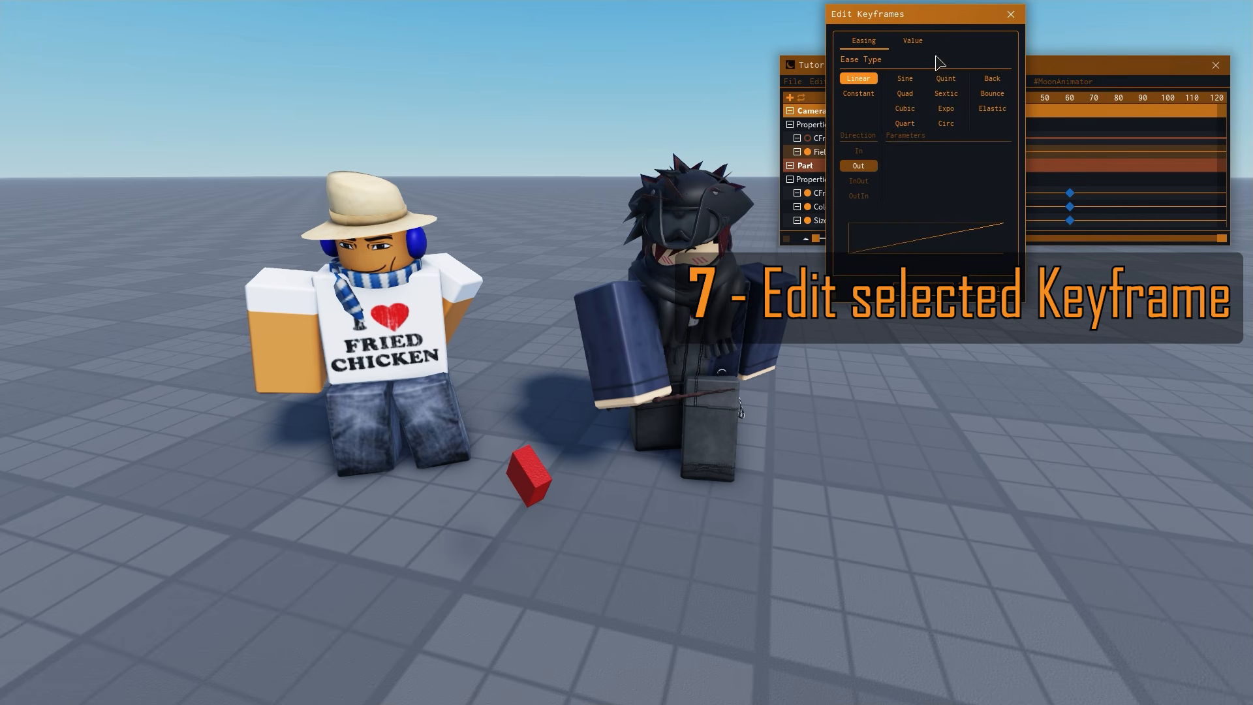
{"action": "left_click", "coordinate": [922, 49]}
{"action": "scroll", "coordinate": [929, 82], "scroll_direction": "down", "scroll_amount": 20}
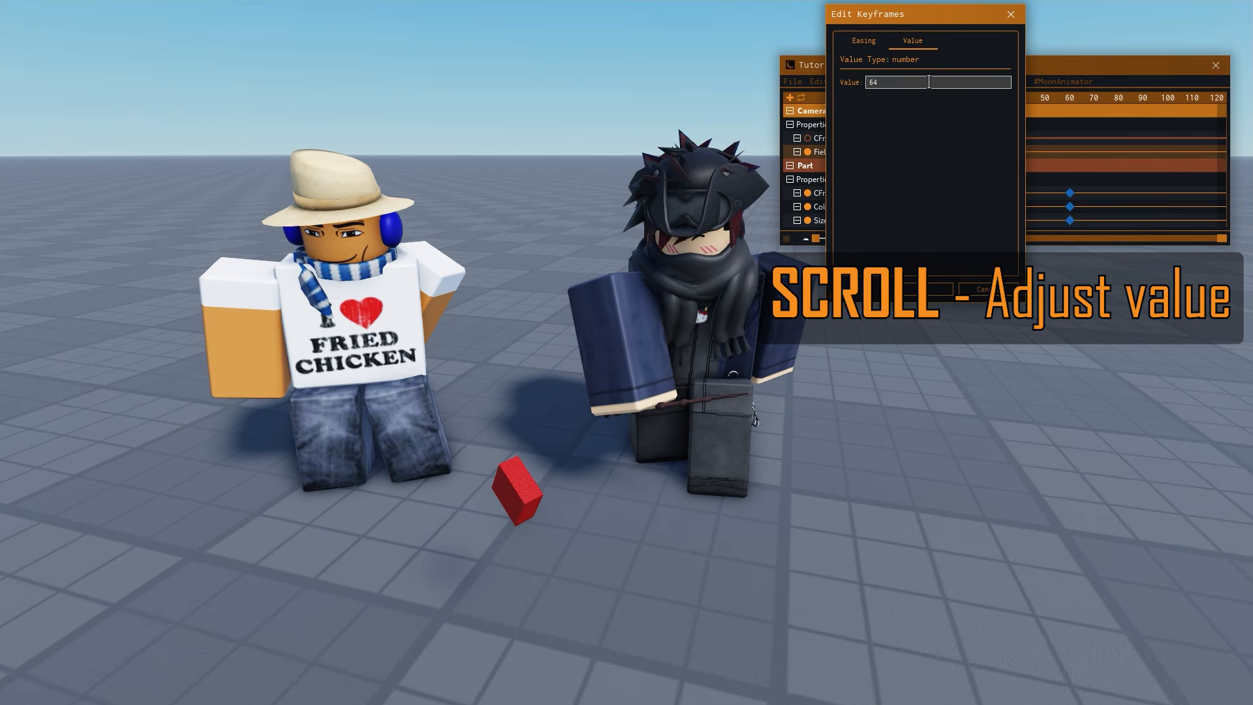
{"action": "scroll", "coordinate": [929, 82], "scroll_direction": "down", "scroll_amount": 12}
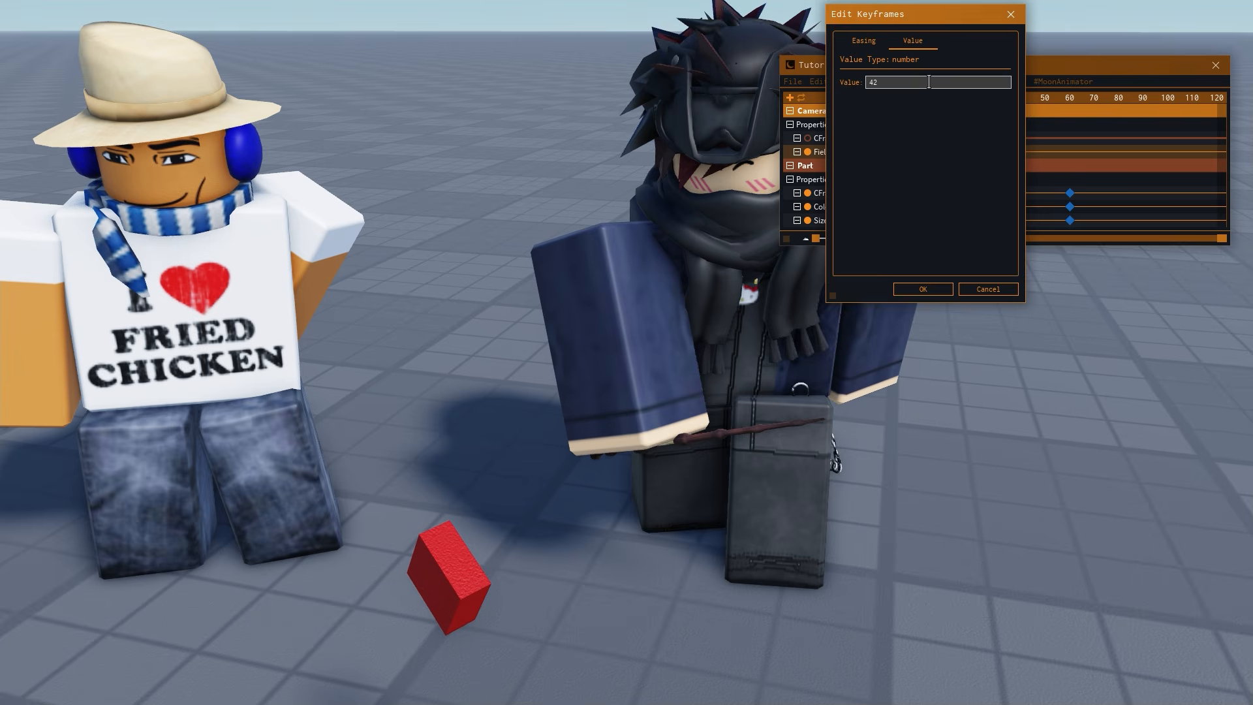
{"action": "left_click", "coordinate": [944, 291]}
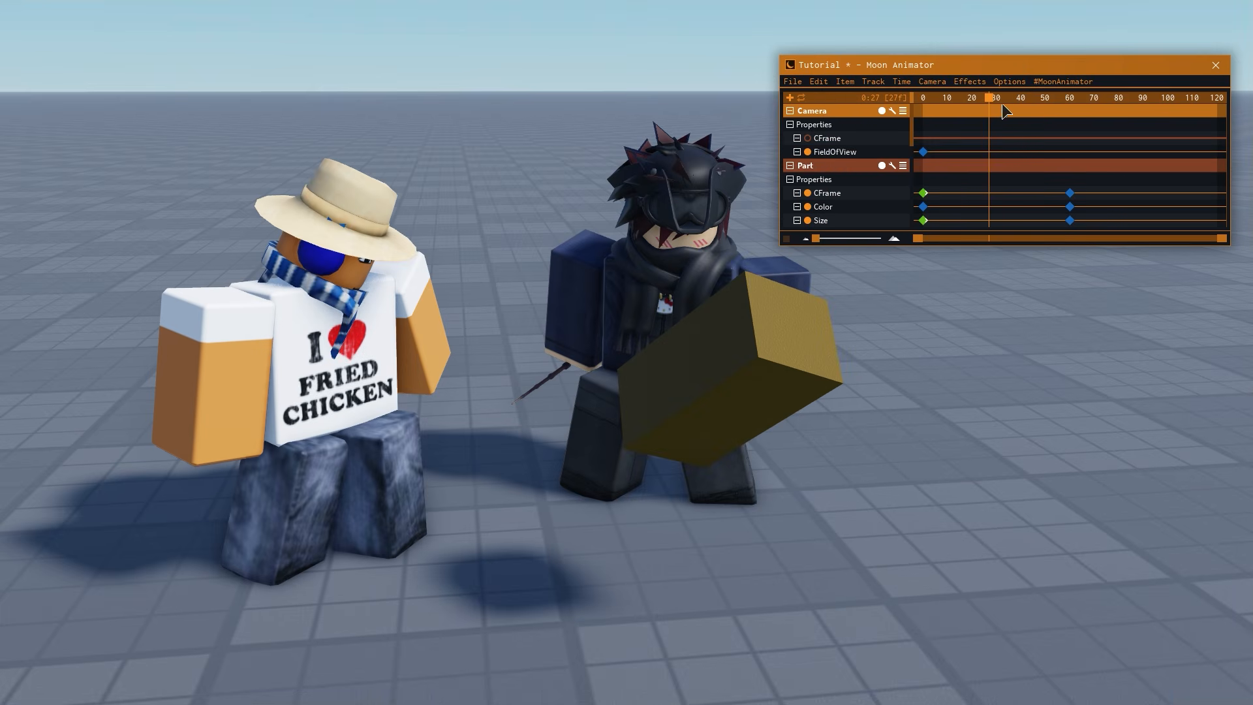
Frame the characters from two viewpoints and add camera CFrame keyframes for them at frames 0 and 120
{"action": "left_click_drag", "start_coordinate": [991, 98], "coordinate": [904, 93]}
{"action": "right_click_drag", "start_coordinate": [957, 400], "coordinate": [958, 401]}
{"action": "left_click", "coordinate": [932, 82]}
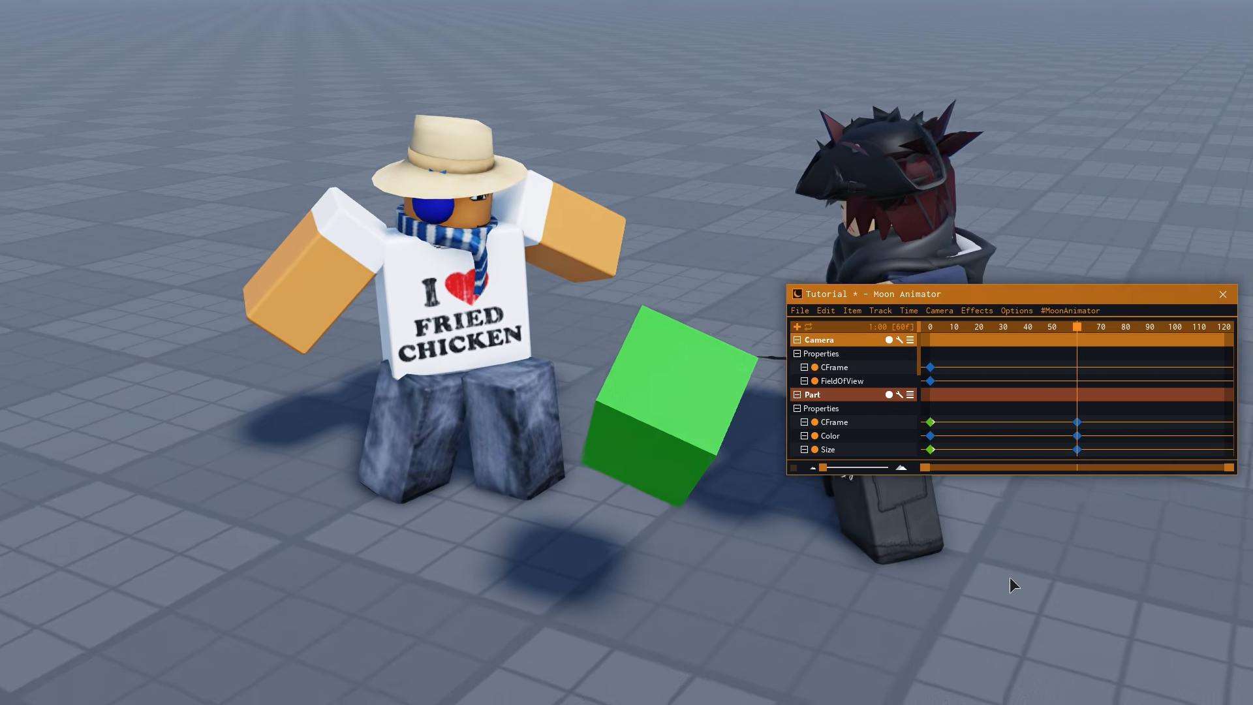
{"action": "right_click_drag", "start_coordinate": [1009, 577], "coordinate": [1010, 577]}
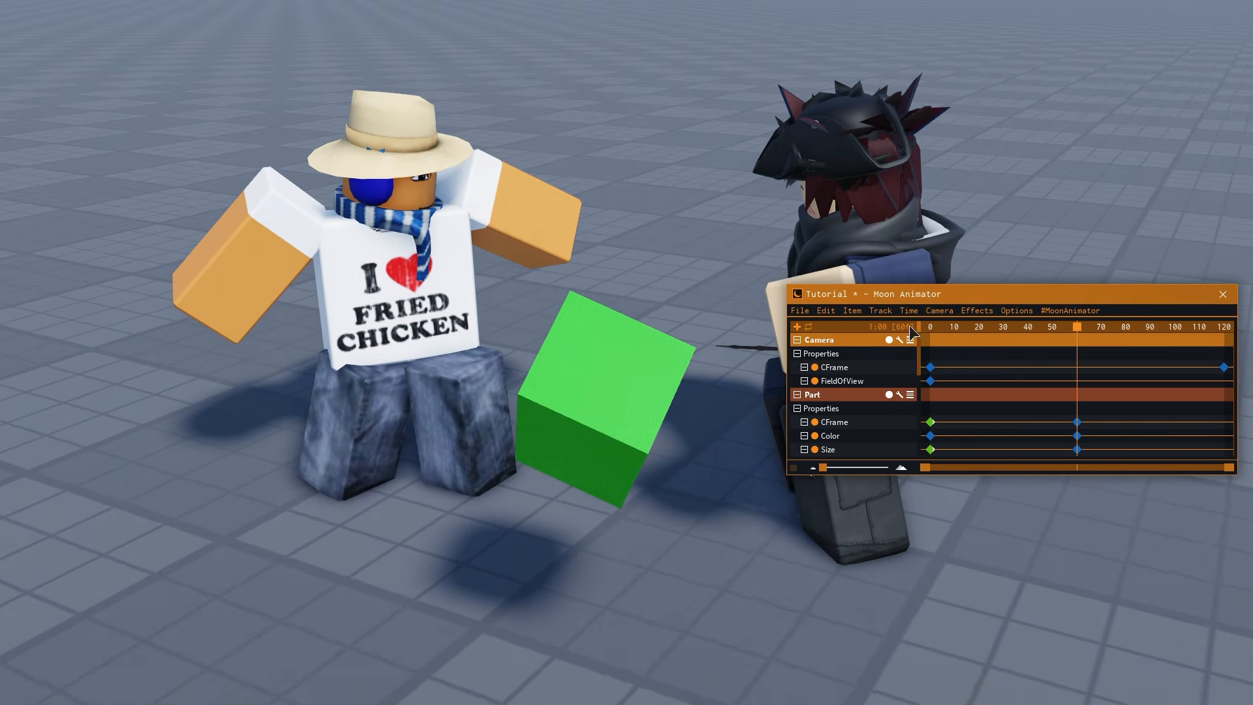
Play back the camera animation, including once with the animator window hidden, and show the window again
{"action": "key", "text": "space"}
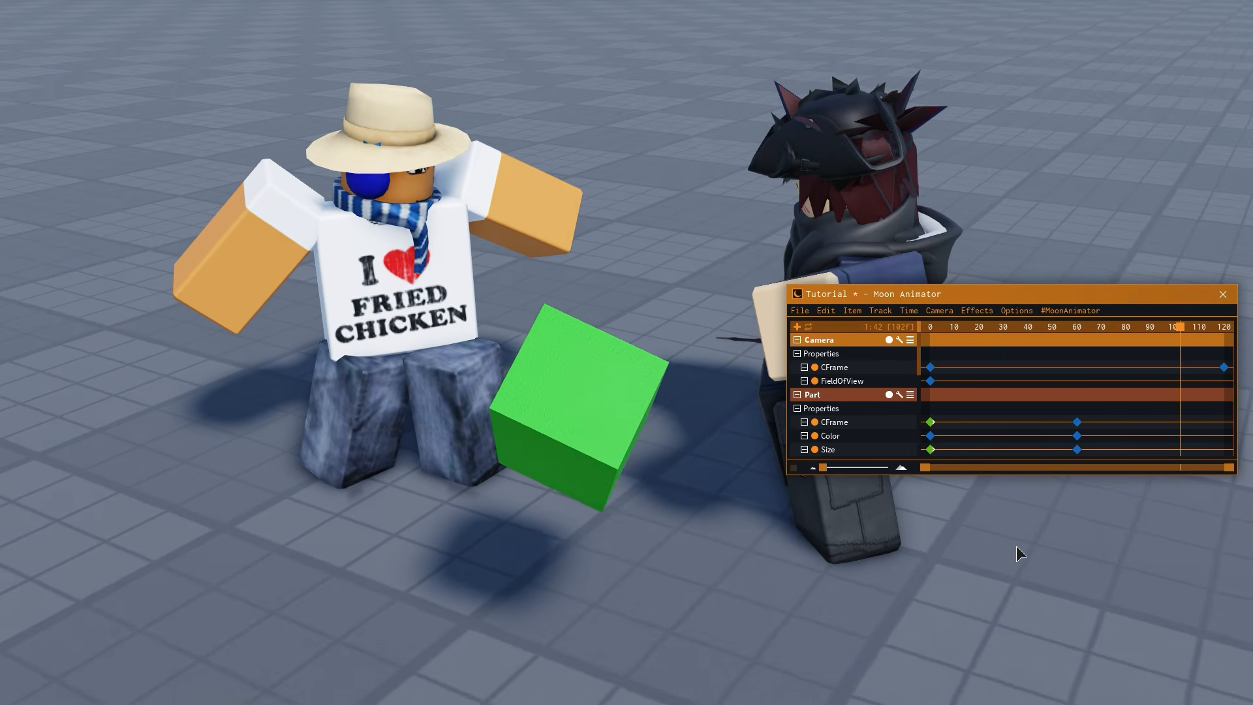
{"action": "key", "text": "ctrl+h"}
{"action": "key", "text": "space"}
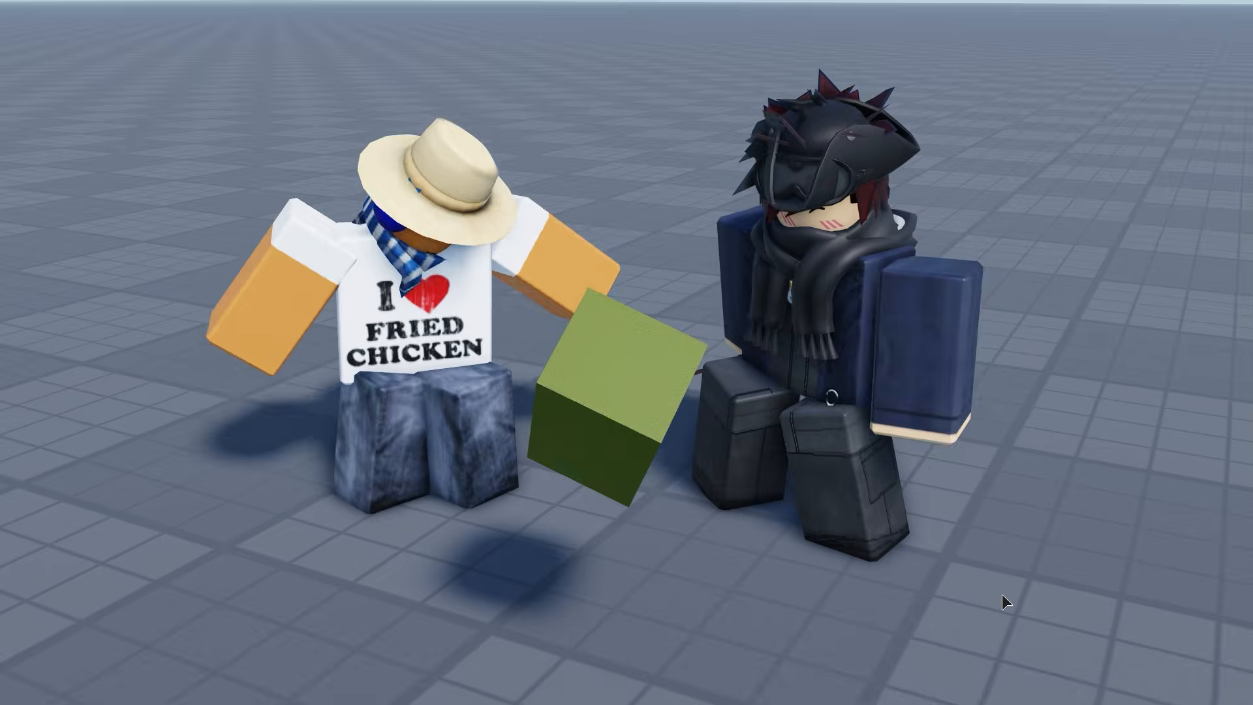
{"action": "key", "text": "ctrl+h"}
Turn the camera tracks off to view the animation freely while scrubbing the timeline, and turn them back on
{"action": "key", "text": "ctrl+space"}
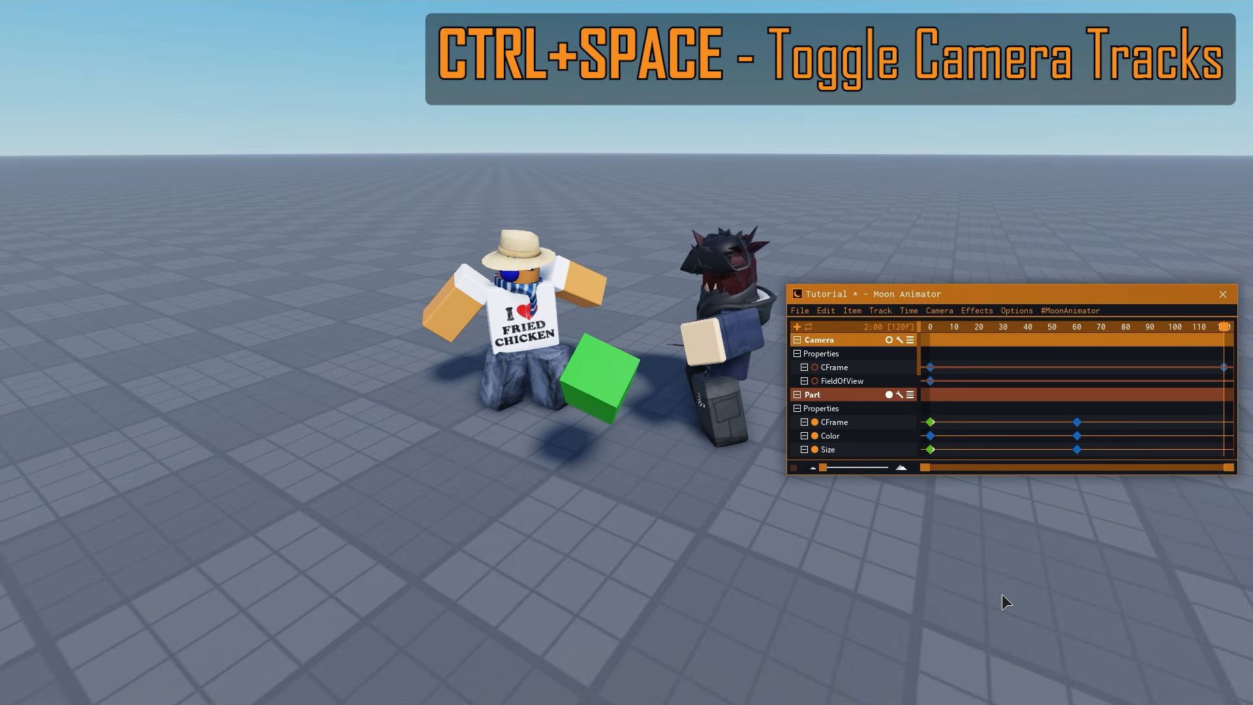
{"action": "key", "text": "w"}
{"action": "right_click_drag", "start_coordinate": [1003, 596], "coordinate": [992, 531]}
{"action": "left_click_drag", "start_coordinate": [966, 326], "coordinate": [1051, 330]}
{"action": "key", "text": "ctrl+space"}
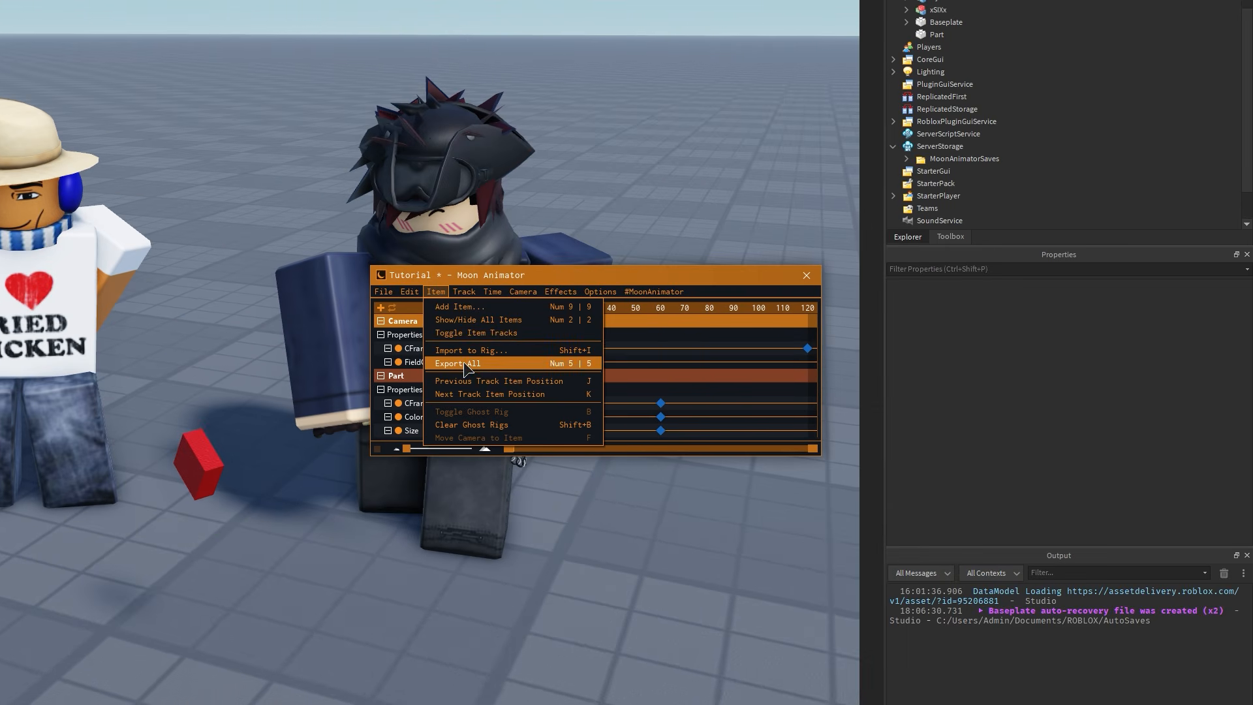
Export all animation items and select the exported Tutorial_xSIXx sequence in the MoonAnimatorExport folder
{"action": "left_click", "coordinate": [465, 369]}
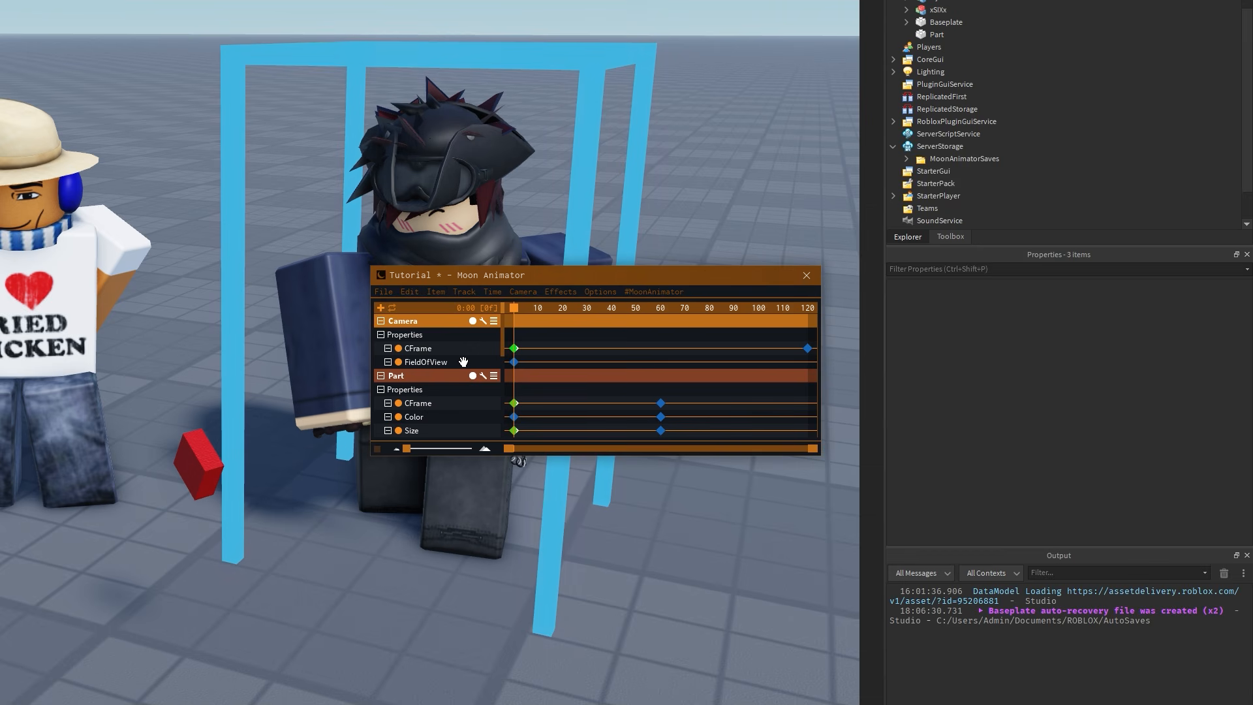
{"action": "left_click", "coordinate": [978, 183]}
{"action": "left_click", "coordinate": [989, 196]}
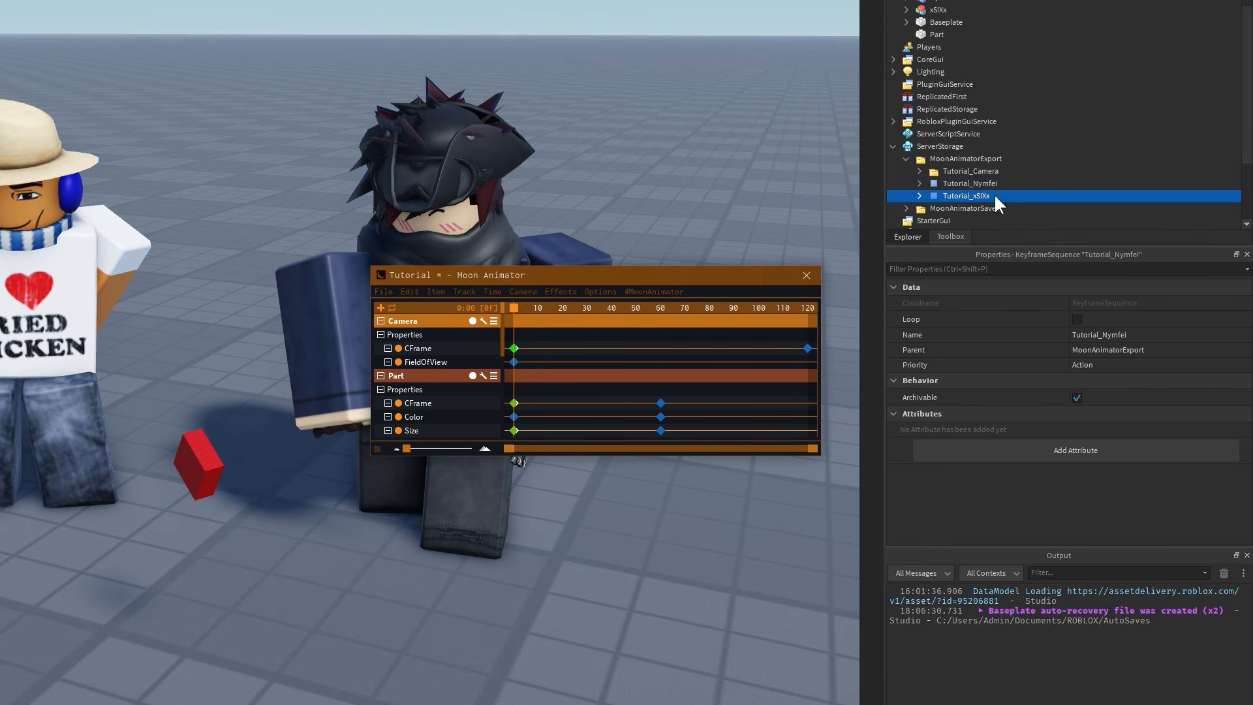
Publish the Tutorial_xSIXx keyframe sequence to Roblox with the title Tutorial Test
{"action": "right_click", "coordinate": [1068, 194]}
{"action": "left_click", "coordinate": [1130, 521]}
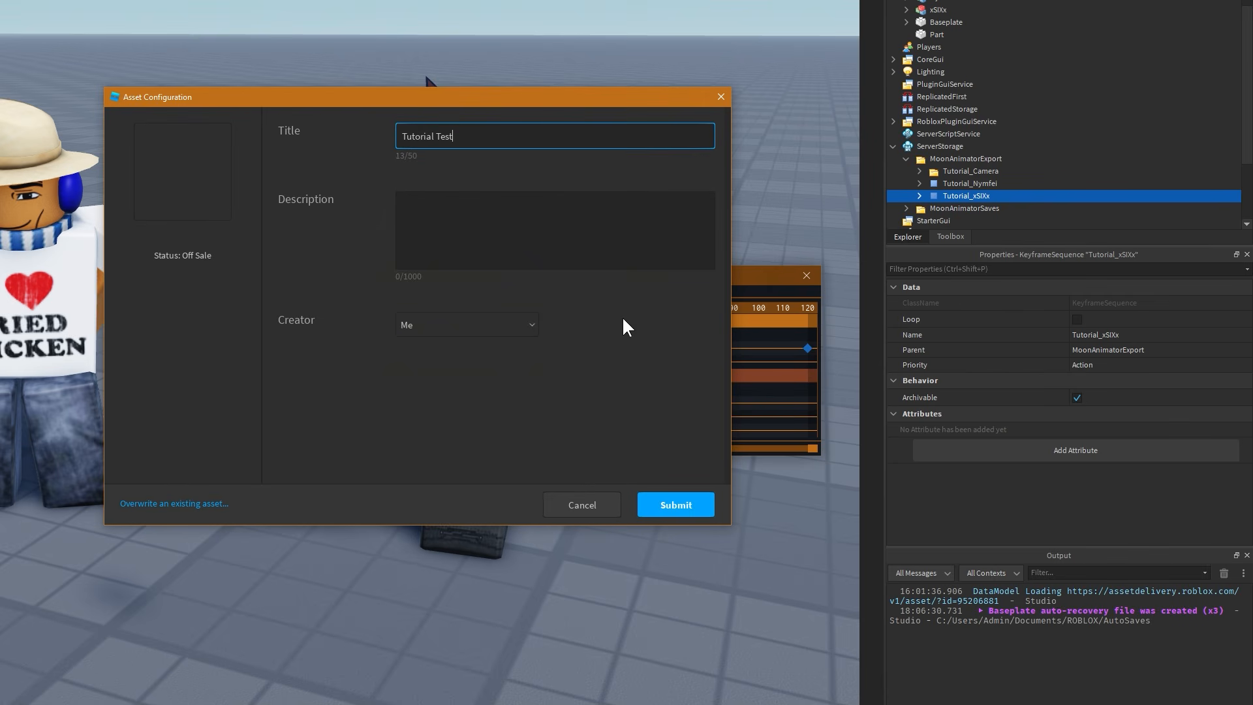
{"action": "left_click", "coordinate": [686, 506]}
{"action": "left_click", "coordinate": [416, 479]}
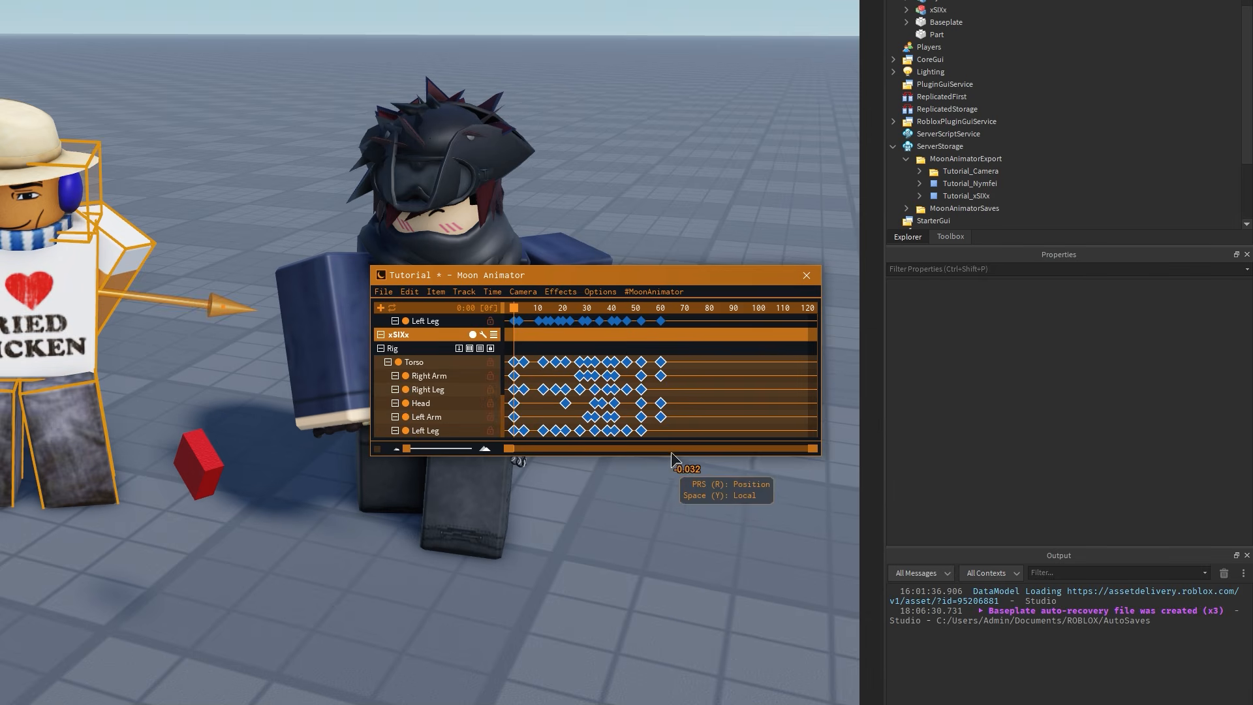
Import the published Tutorial Test animation into the xSIXx rig, replacing its keyframes, and ungroup the imported keyframes
{"action": "left_click", "coordinate": [459, 349]}
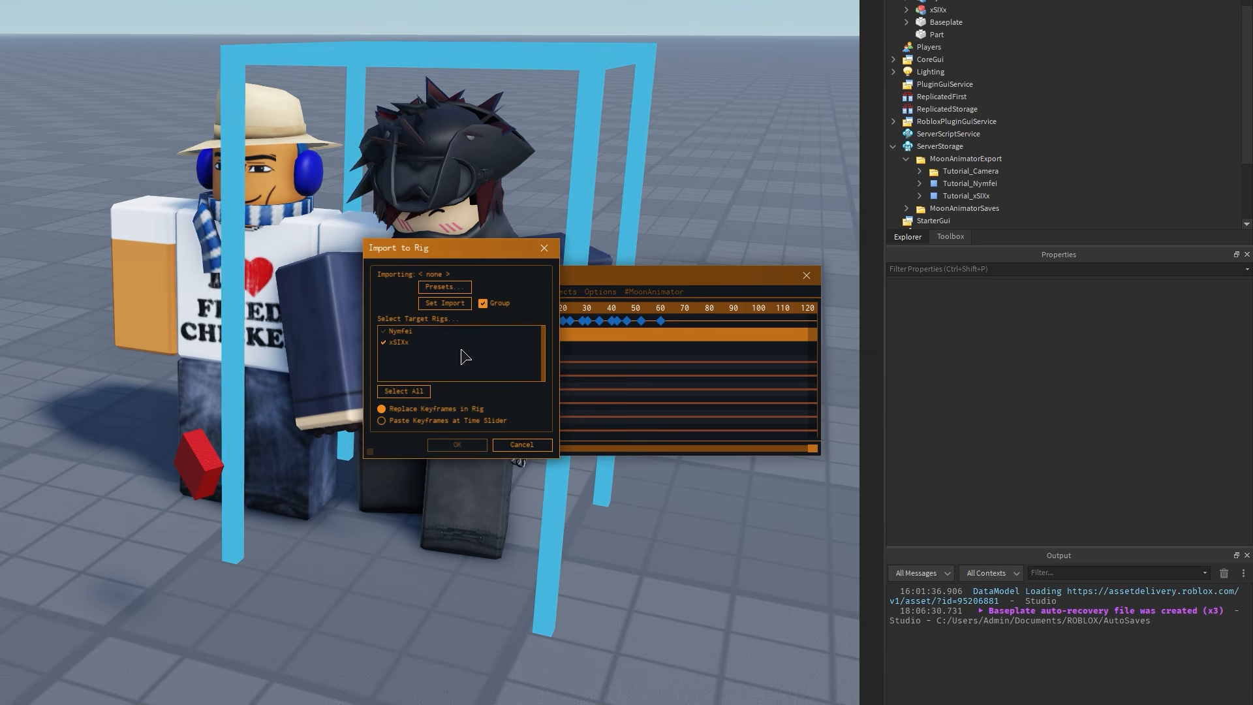
{"action": "left_click", "coordinate": [451, 308]}
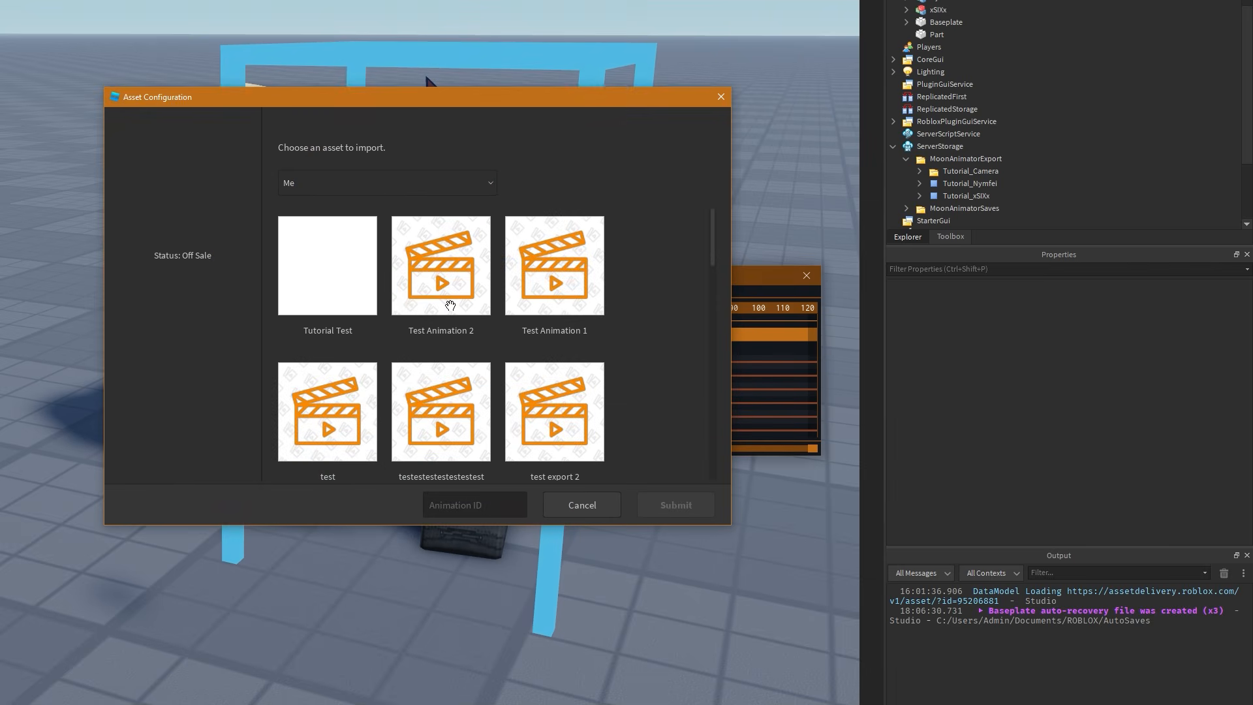
{"action": "left_click", "coordinate": [339, 307]}
{"action": "left_click", "coordinate": [676, 506]}
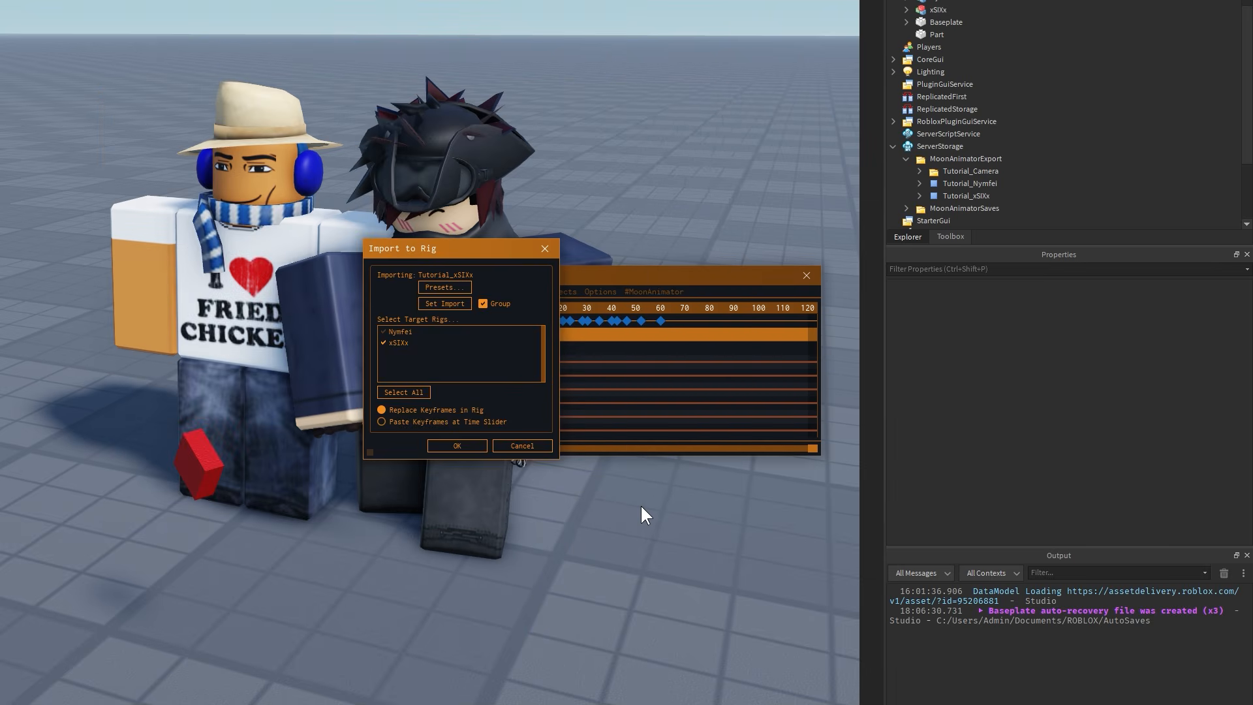
{"action": "left_click", "coordinate": [470, 443]}
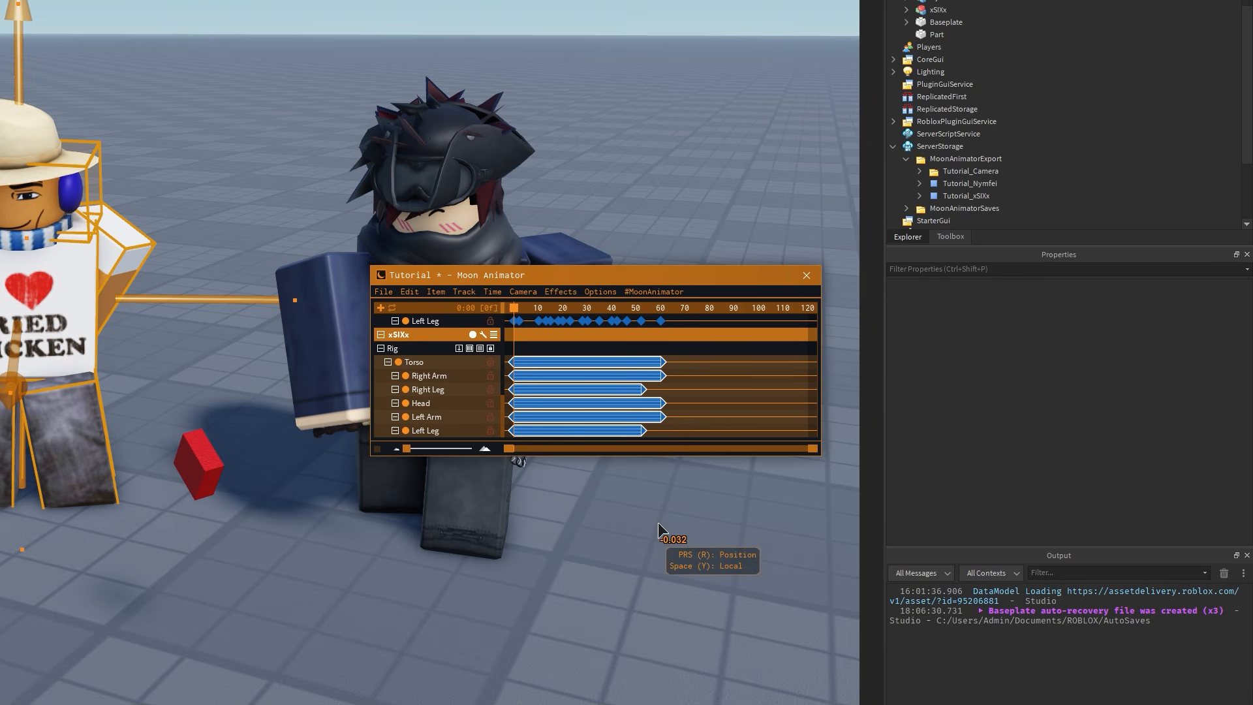
{"action": "left_click", "coordinate": [464, 295]}
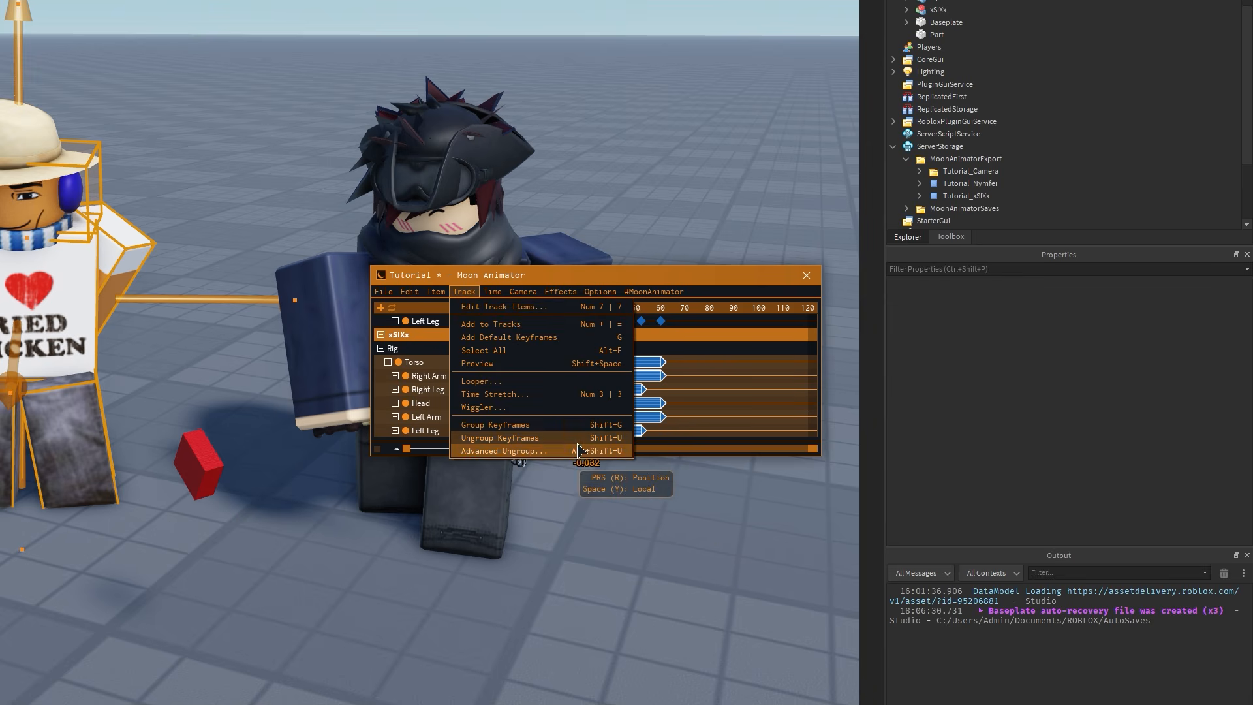
{"action": "left_click", "coordinate": [597, 438]}
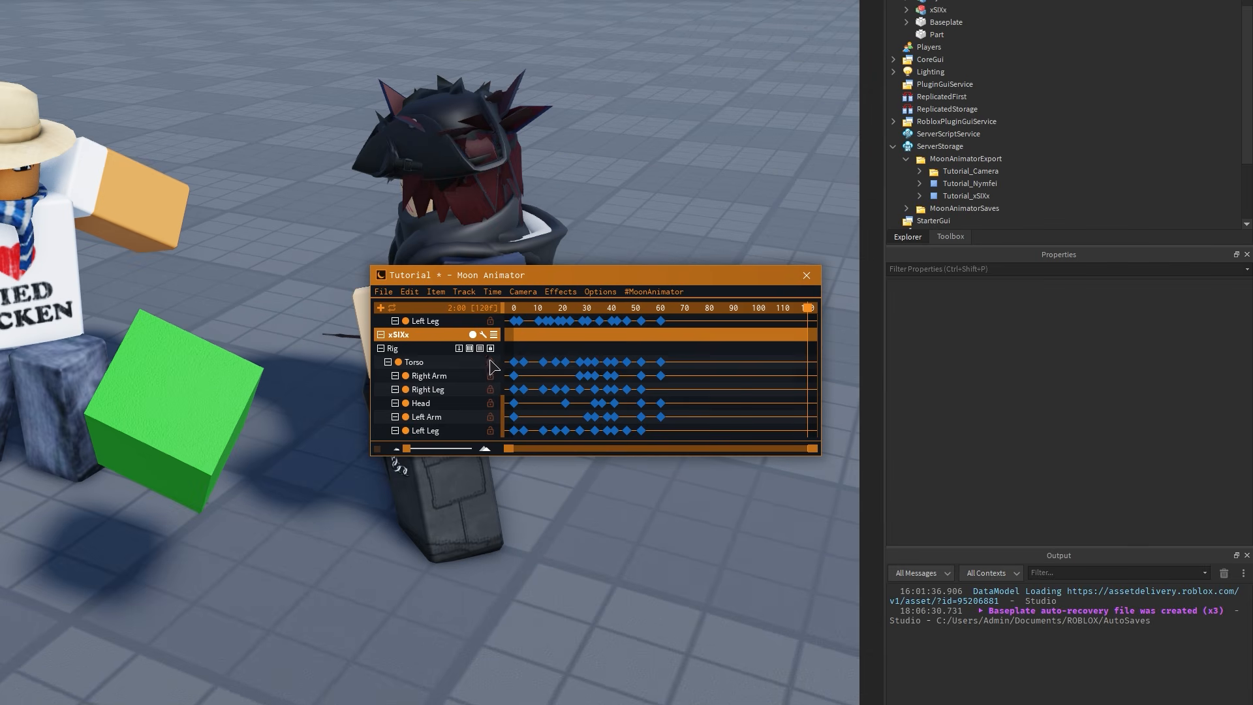
Include a marker track on the xSIXx item and add a frame 0 marker named Test Name with the KF marker Test Marker
{"action": "left_click", "coordinate": [483, 334]}
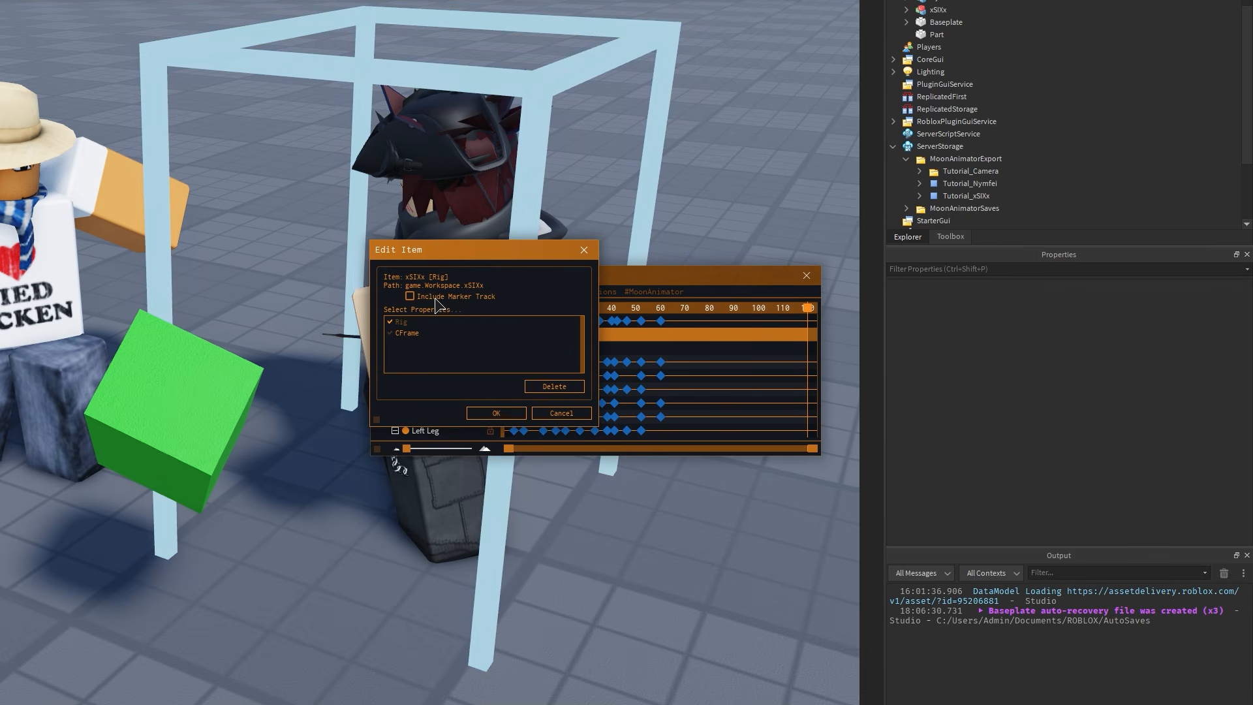
{"action": "left_click", "coordinate": [498, 412]}
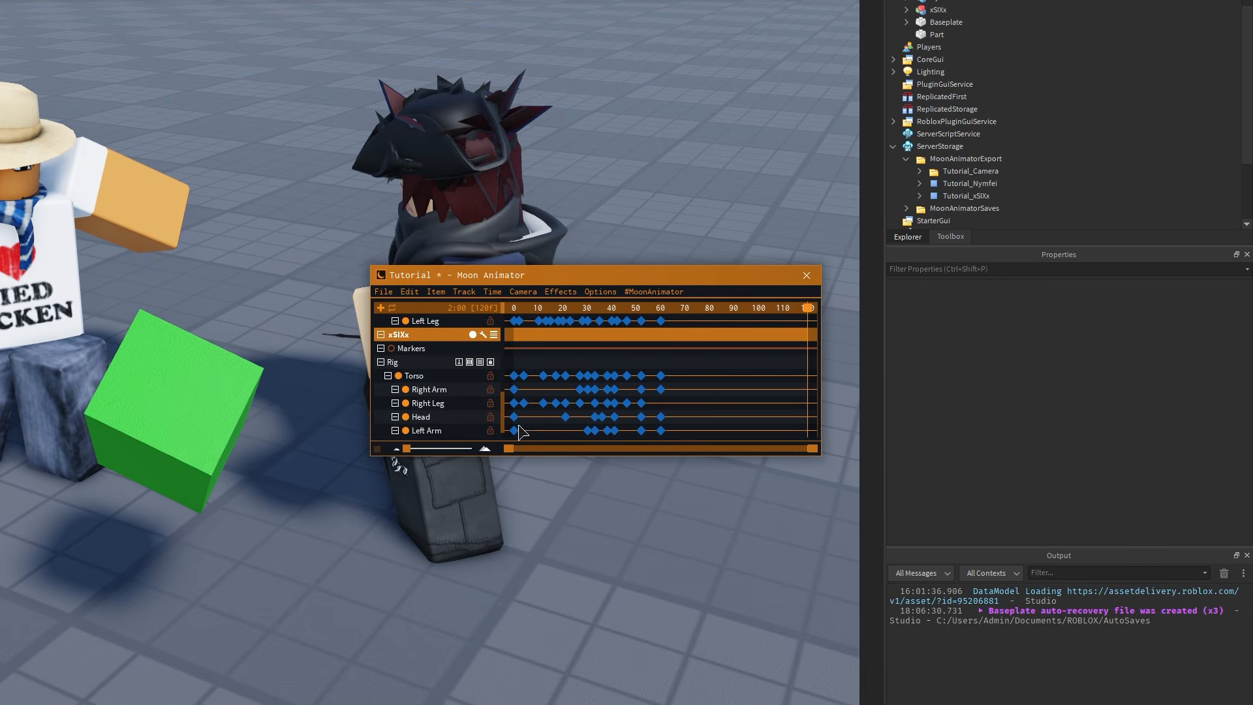
{"action": "left_click_drag", "start_coordinate": [807, 309], "coordinate": [461, 304]}
{"action": "left_click", "coordinate": [447, 349]}
{"action": "key", "text": "plus"}
{"action": "double_click", "coordinate": [515, 348]}
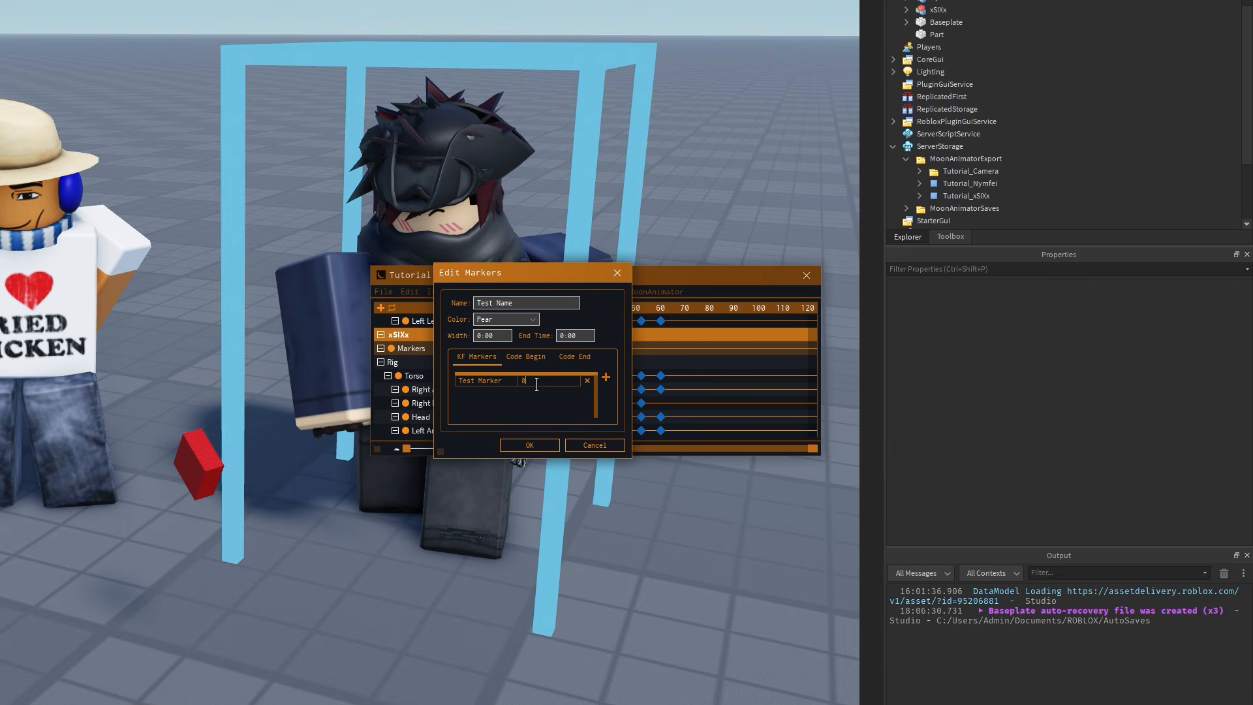
{"action": "left_click", "coordinate": [545, 443]}
Export all items again and examine the keyframes inside the exported Tutorial_xSIXx sequence
{"action": "left_click", "coordinate": [436, 291]}
{"action": "left_click", "coordinate": [453, 364]}
{"action": "double_click", "coordinate": [986, 195]}
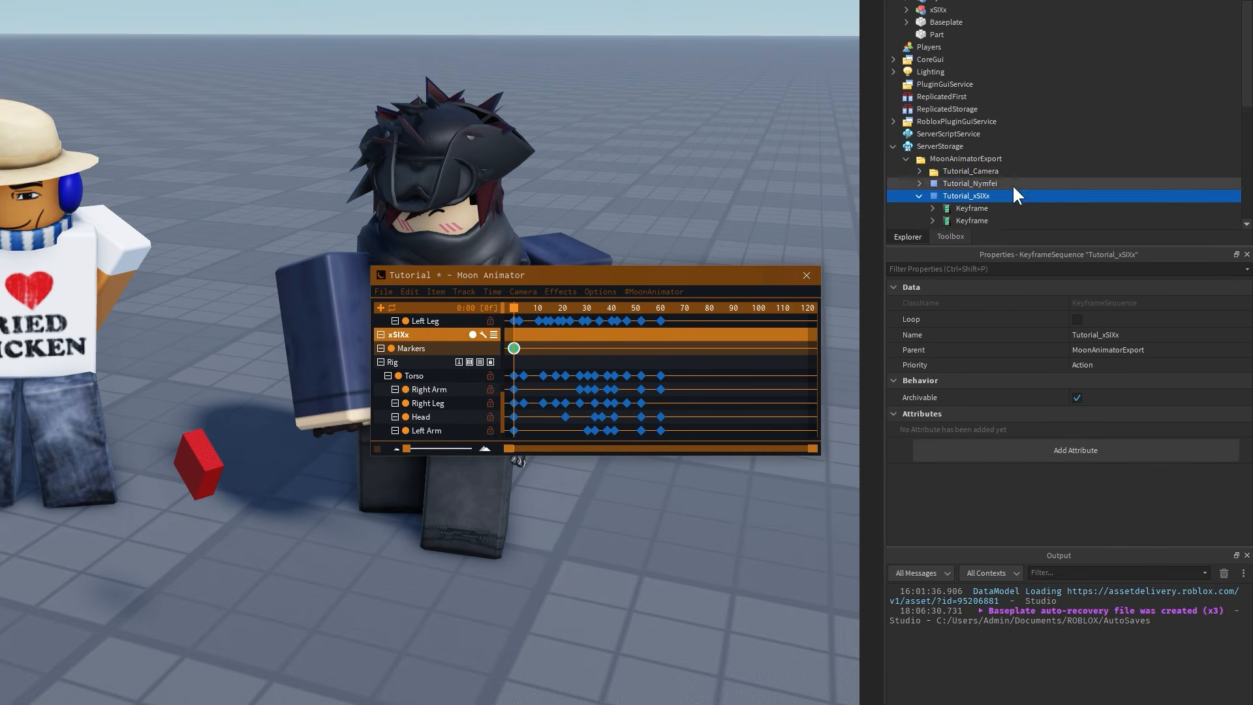
{"action": "scroll", "coordinate": [1013, 184], "scroll_direction": "down", "scroll_amount": 6}
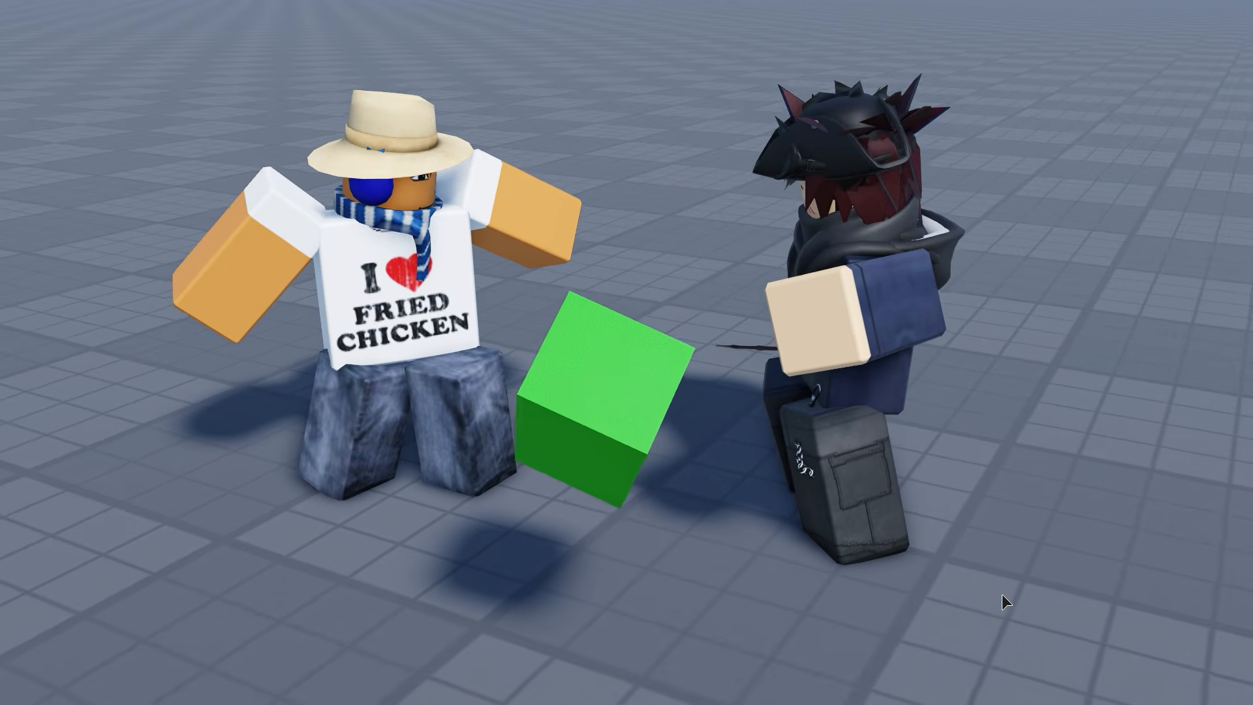